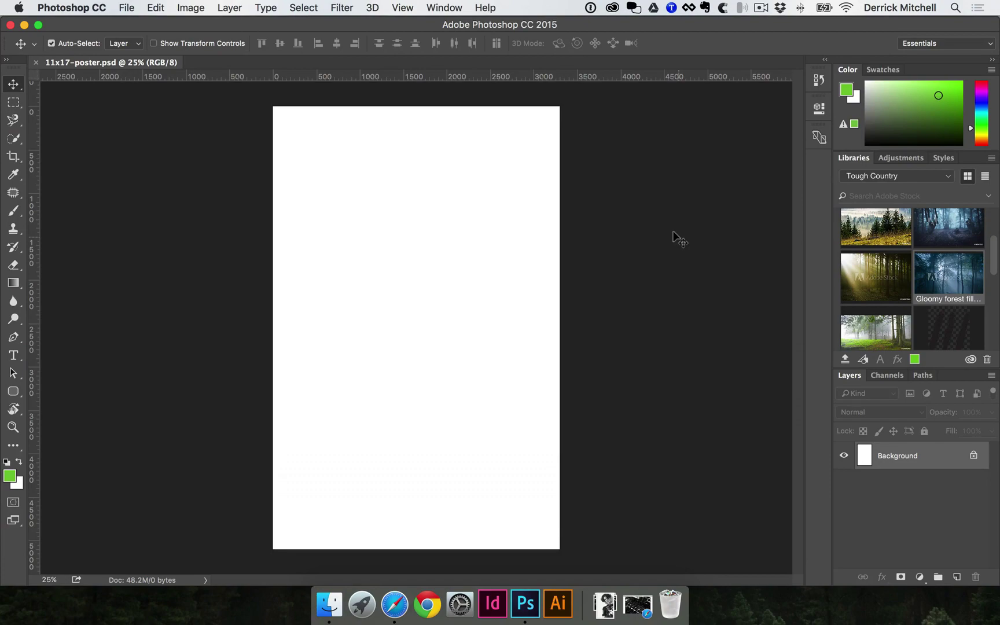
Switch from Photoshop to Safari, which shows the black-and-white DJ mixer photo.
{"action": "left_click", "coordinate": [405, 607]}
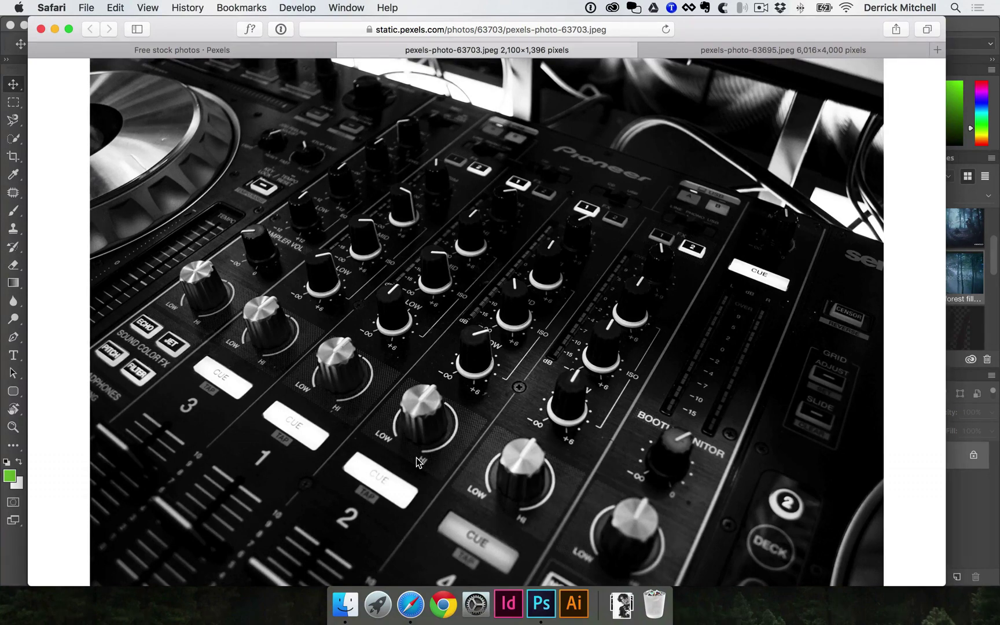
Search Google Images for 'band poster' in a new Safari window.
{"action": "key", "text": "super+n"}
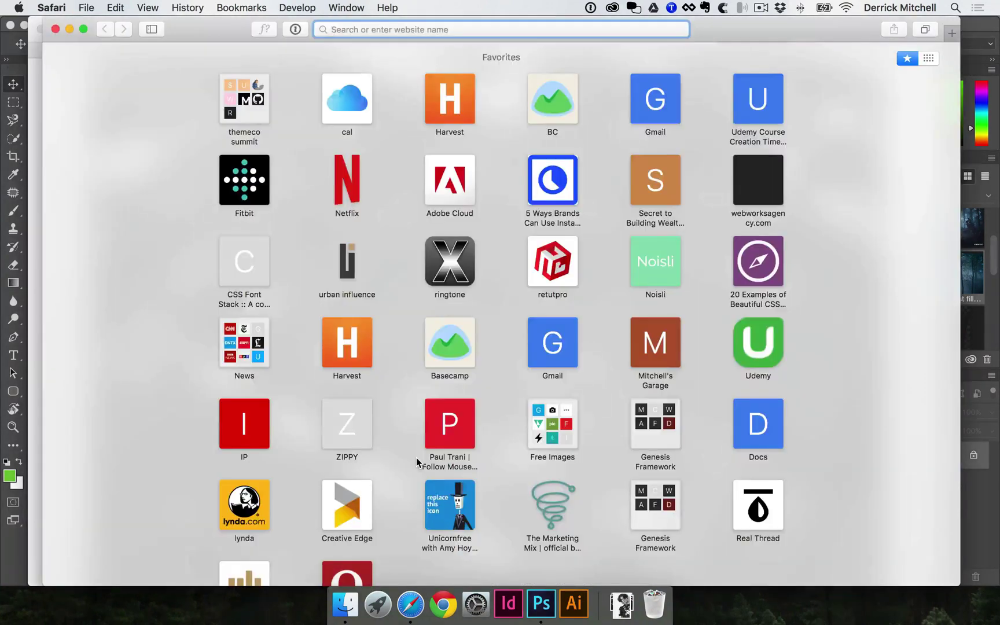
{"action": "type", "text": "band poster"}
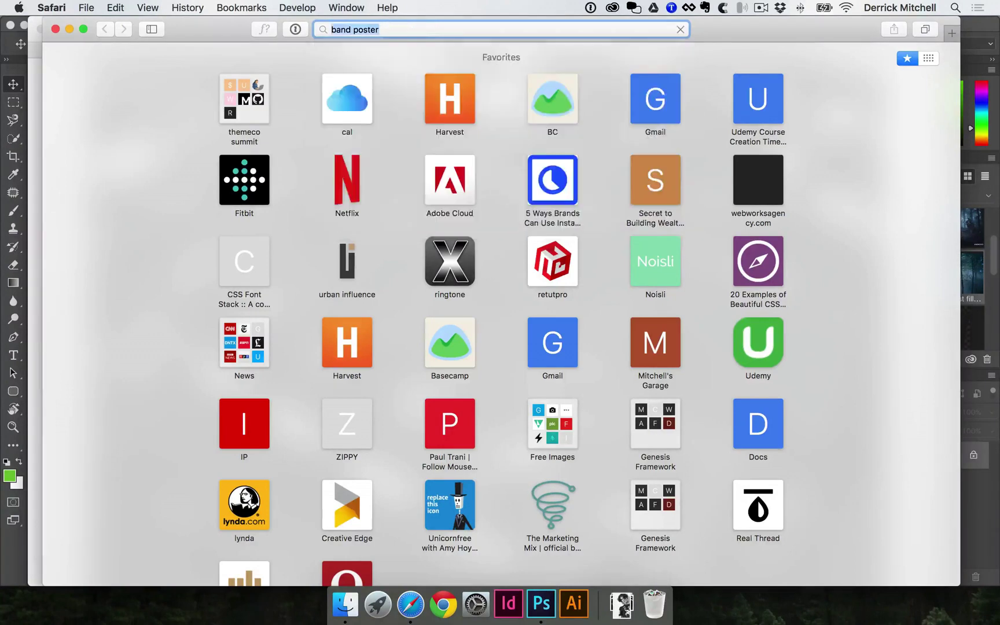
{"action": "key", "text": "Return"}
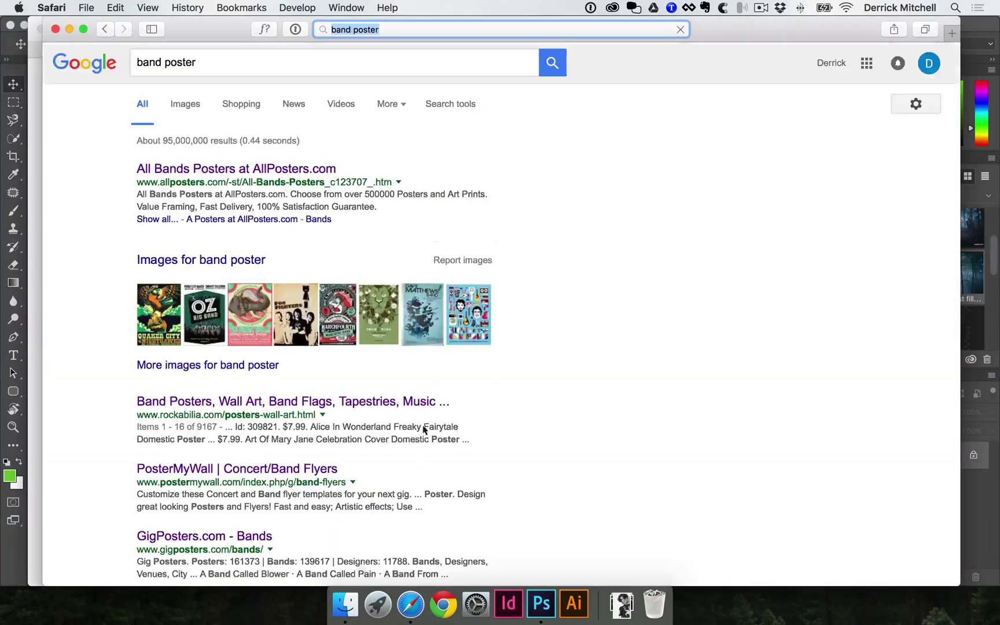
{"action": "left_click", "coordinate": [185, 103]}
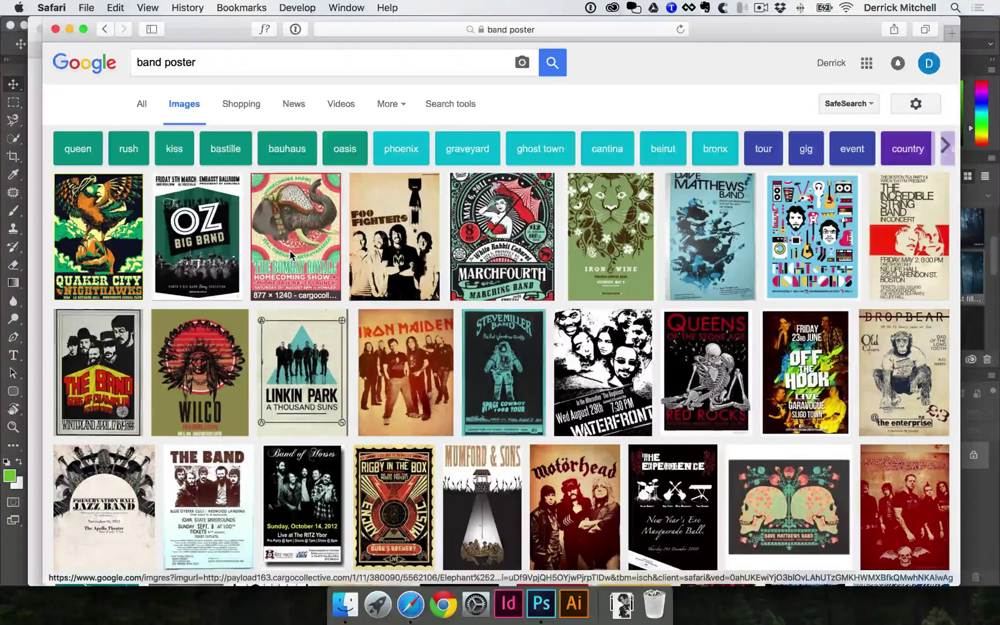
Browse the results and enlarge the Linkin Park 'A Thousand Suns' poster preview.
{"action": "scroll", "coordinate": [292, 315], "scroll_direction": "down", "scroll_amount": 3}
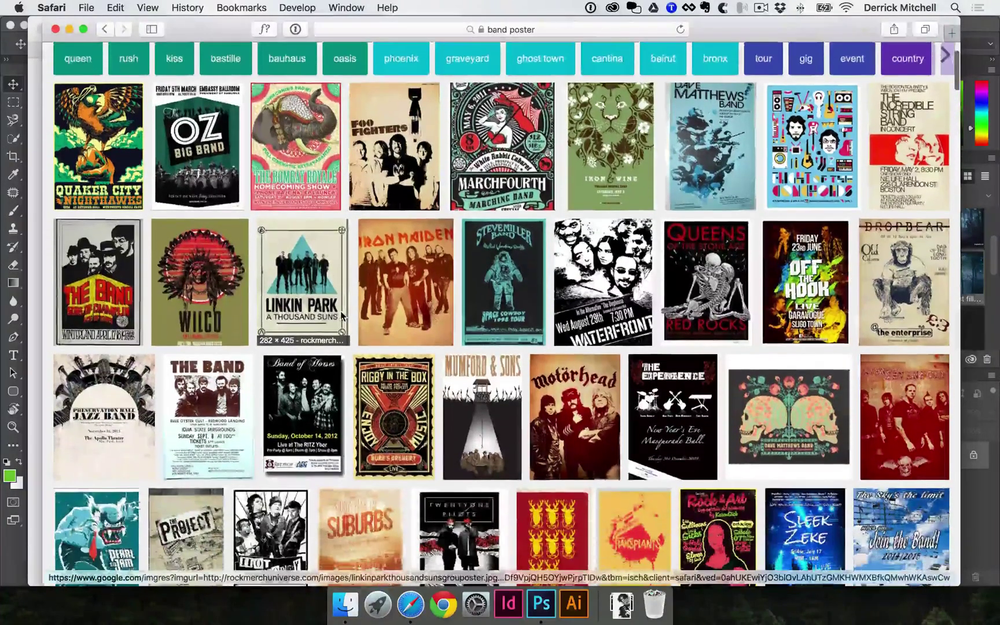
{"action": "scroll", "coordinate": [416, 398], "scroll_direction": "down", "scroll_amount": 1}
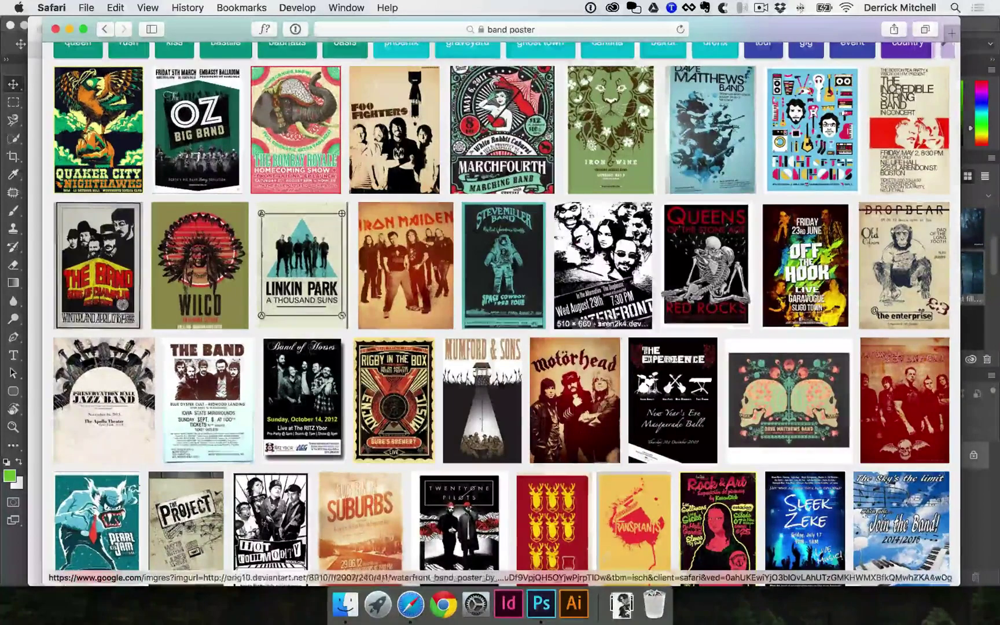
{"action": "left_click", "coordinate": [622, 281]}
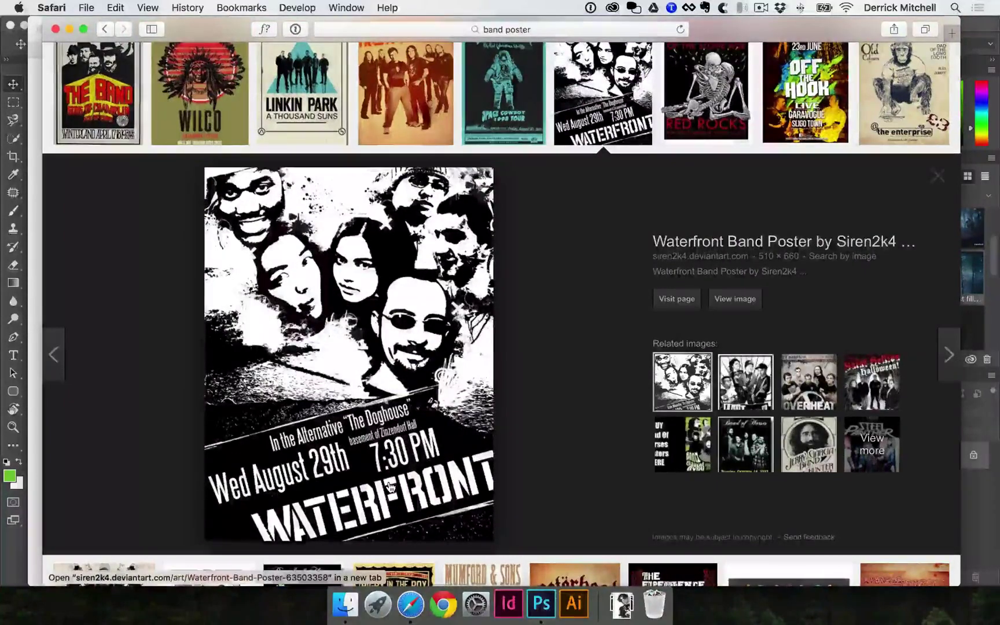
{"action": "scroll", "coordinate": [390, 486], "scroll_direction": "up", "scroll_amount": 2}
{"action": "left_click", "coordinate": [324, 147]}
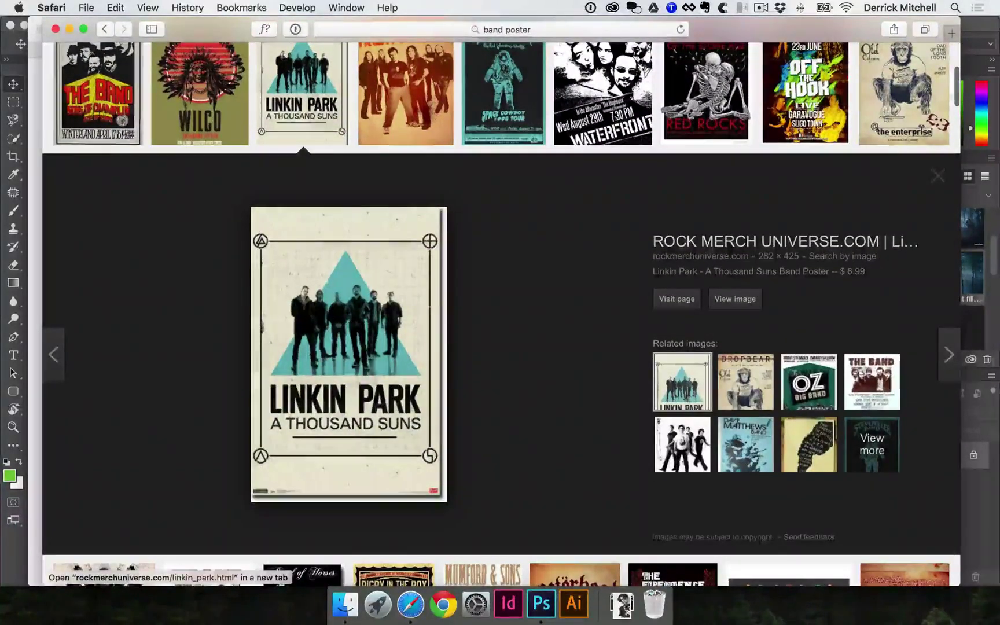
Save the Linkin Park poster image into a new Desktop folder named 'ideas'.
{"action": "right_click", "coordinate": [349, 310]}
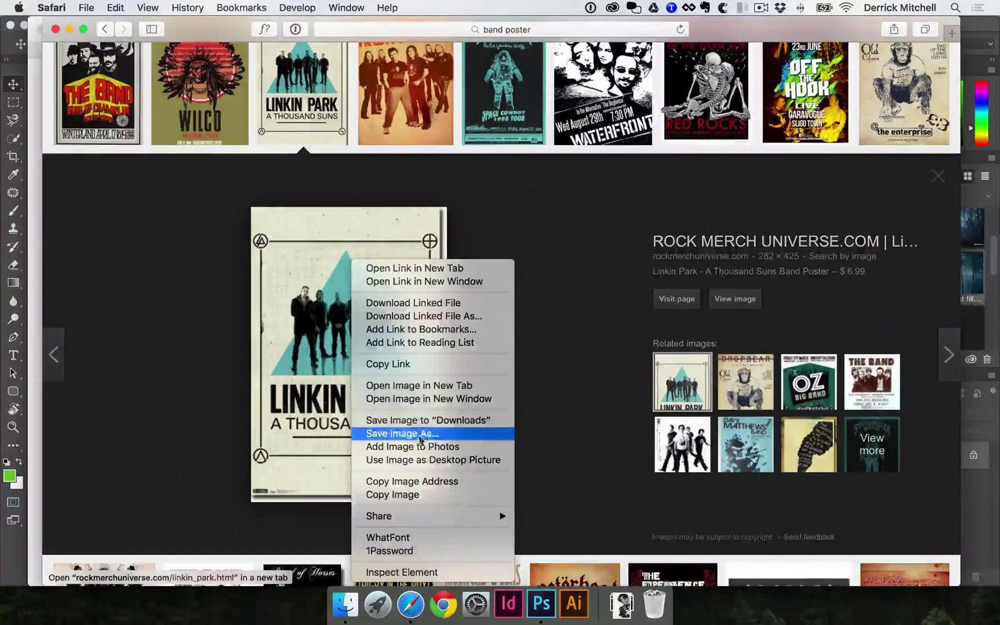
{"action": "left_click", "coordinate": [429, 440]}
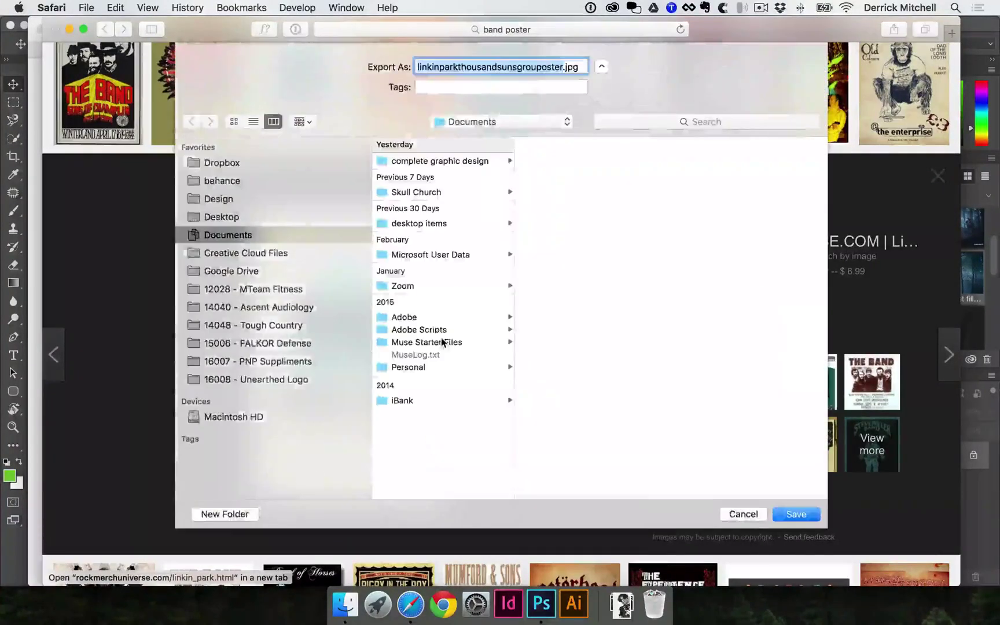
{"action": "left_click", "coordinate": [232, 217]}
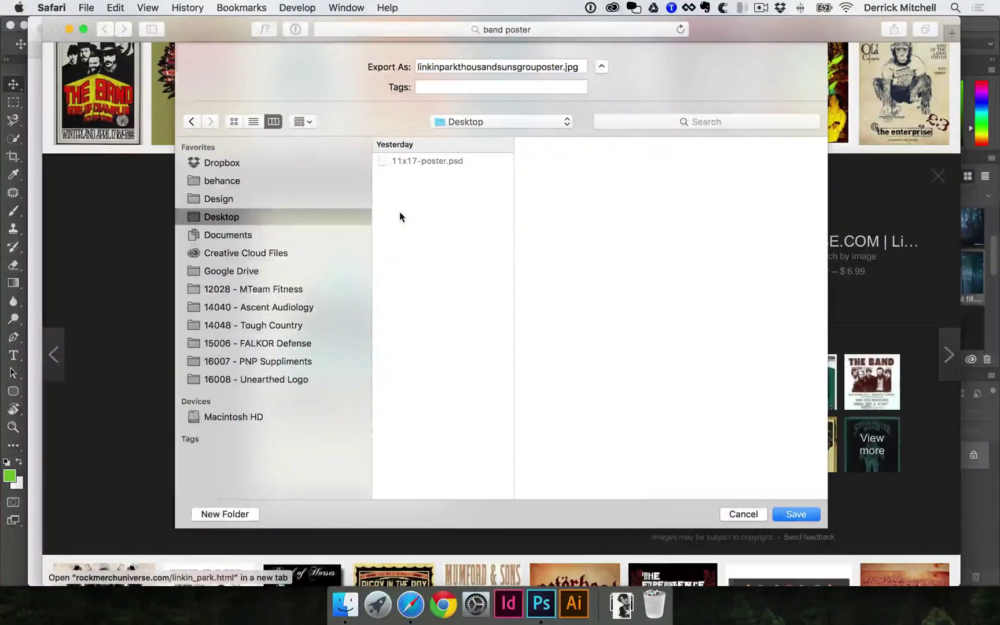
{"action": "key", "text": "super+shift+n"}
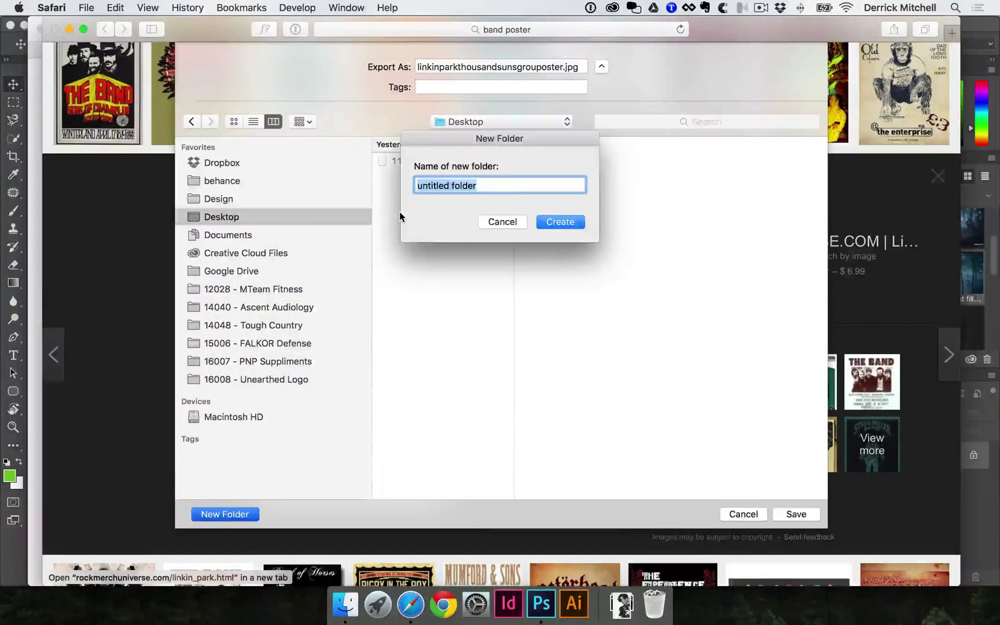
{"action": "type", "text": "ideas"}
{"action": "key", "text": "Return"}
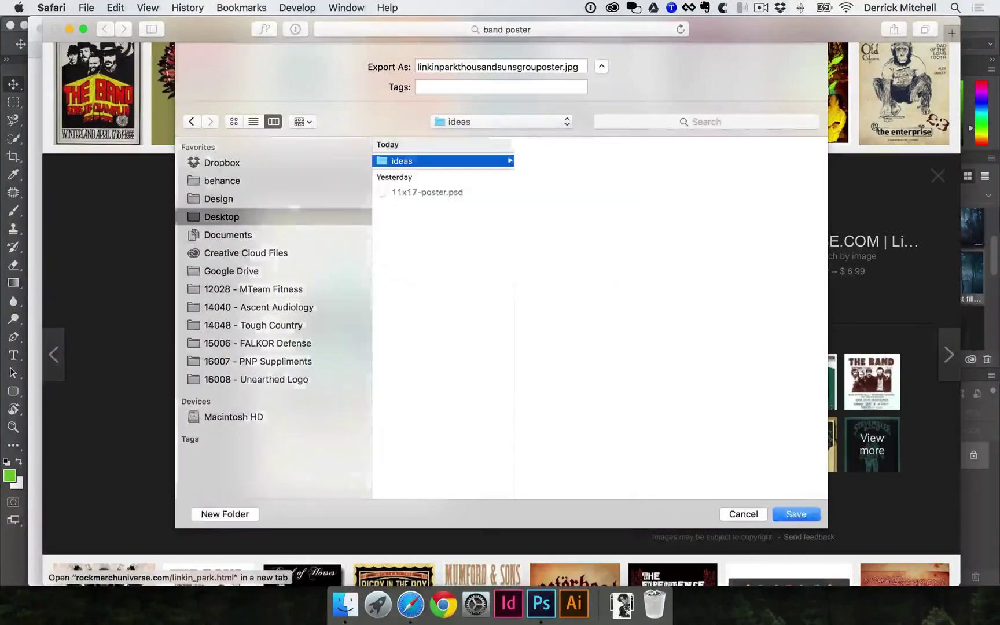
{"action": "left_click", "coordinate": [795, 514]}
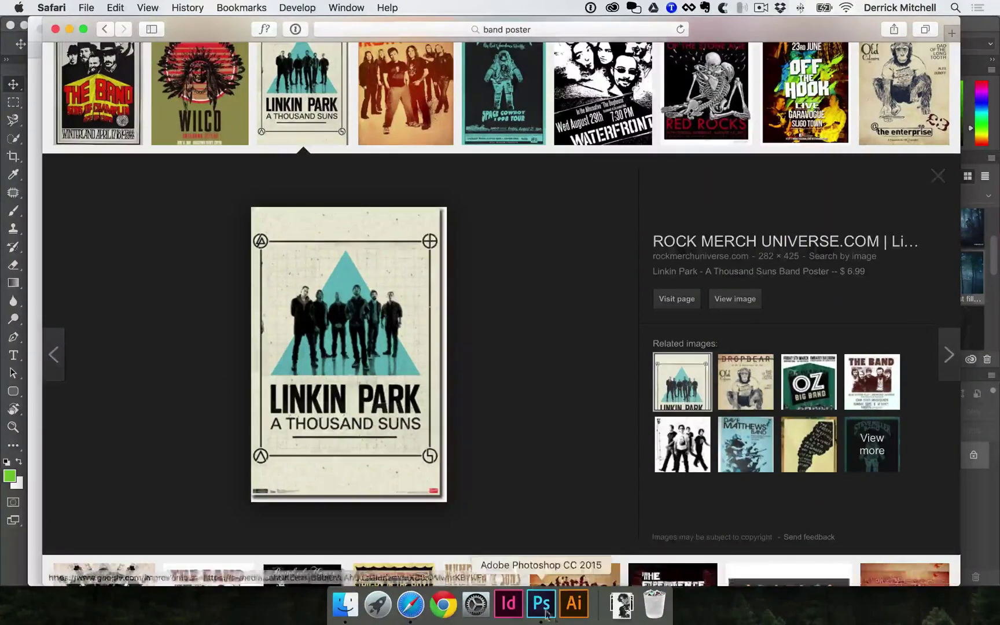
Drop the Linkin Park poster into 11x17-poster.psd as Layer 1 and enter Free Transform.
{"action": "left_click_drag", "start_coordinate": [347, 333], "coordinate": [346, 227]}
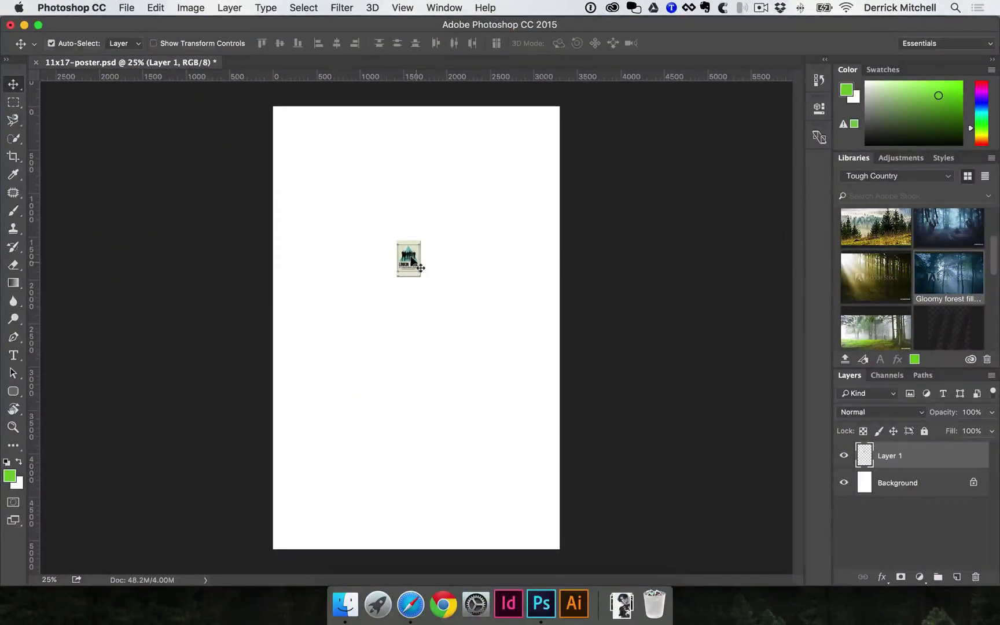
{"action": "left_click_drag", "start_coordinate": [421, 267], "coordinate": [378, 286]}
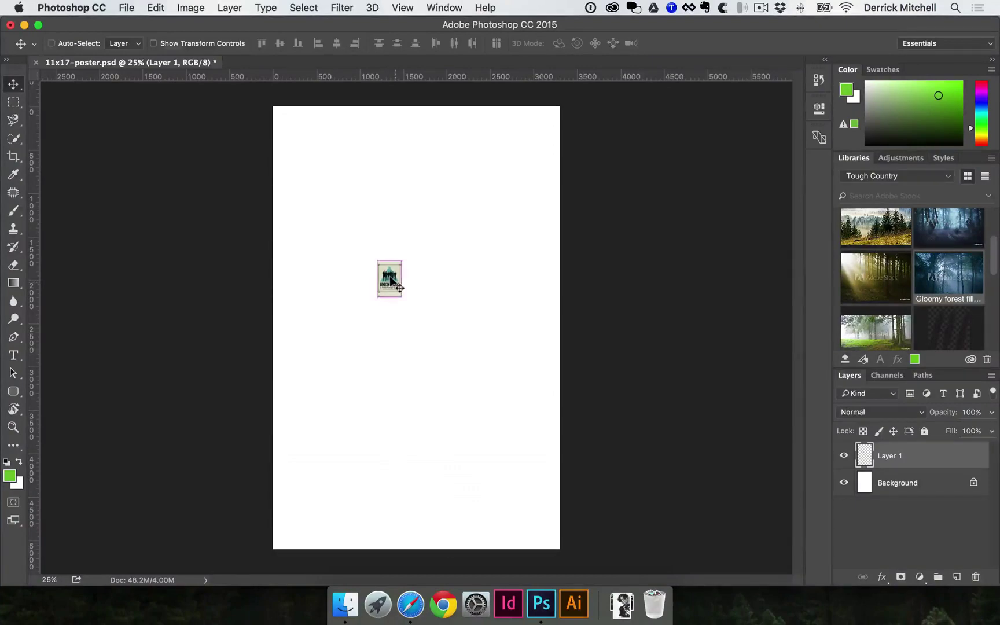
{"action": "key", "text": "super+t"}
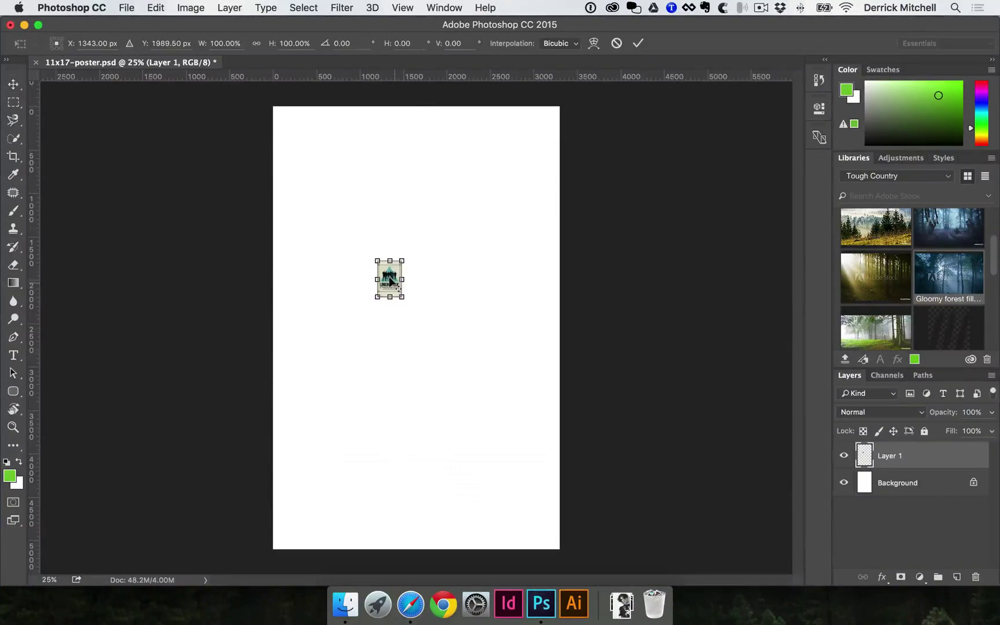
{"action": "key", "text": "Escape"}
{"action": "key", "text": "super+t"}
{"action": "key", "text": "Escape"}
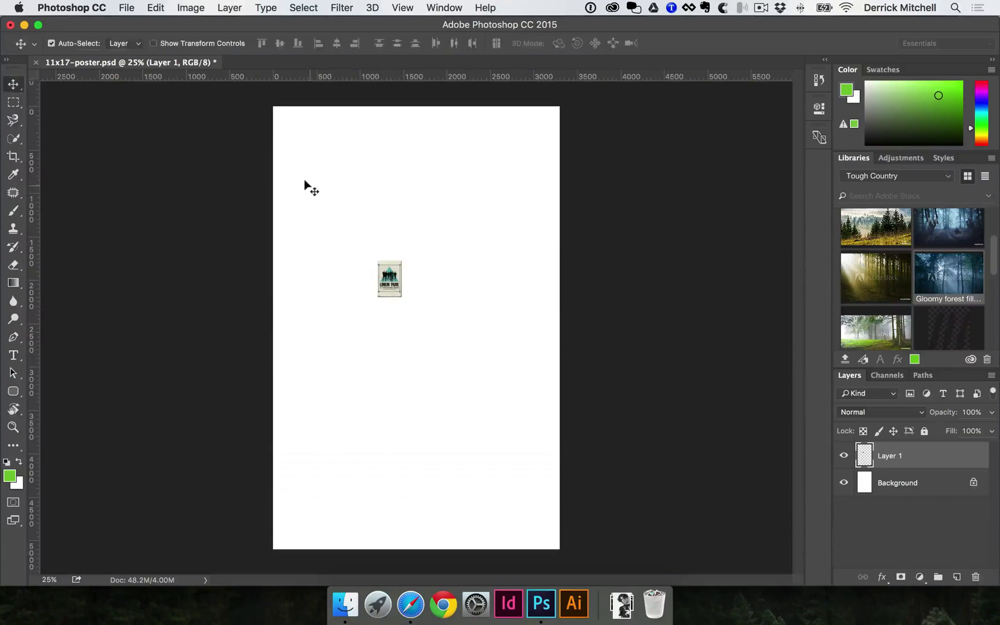
{"action": "left_click", "coordinate": [155, 7]}
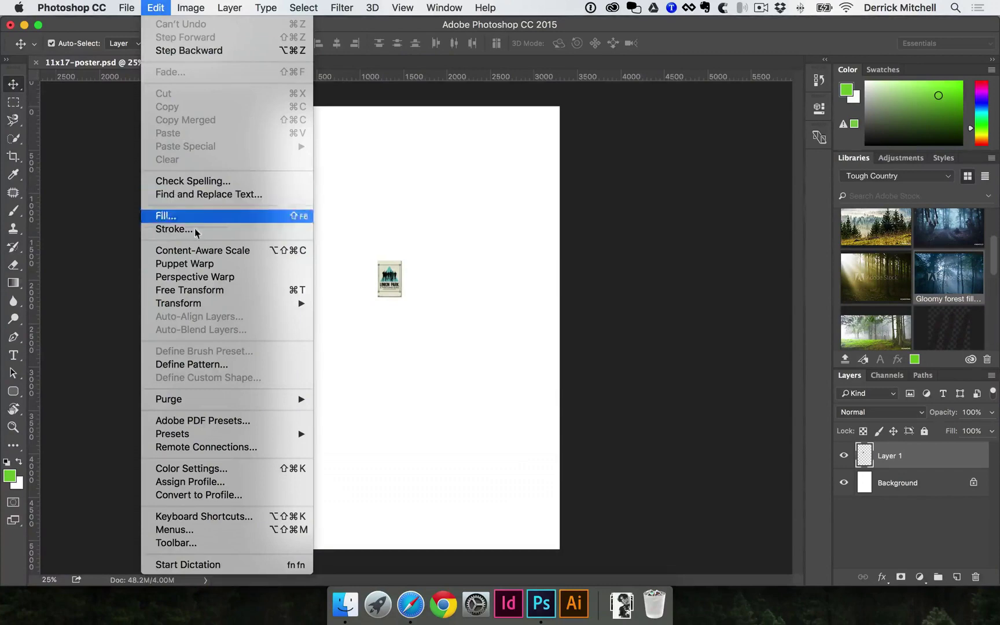
{"action": "left_click", "coordinate": [283, 290]}
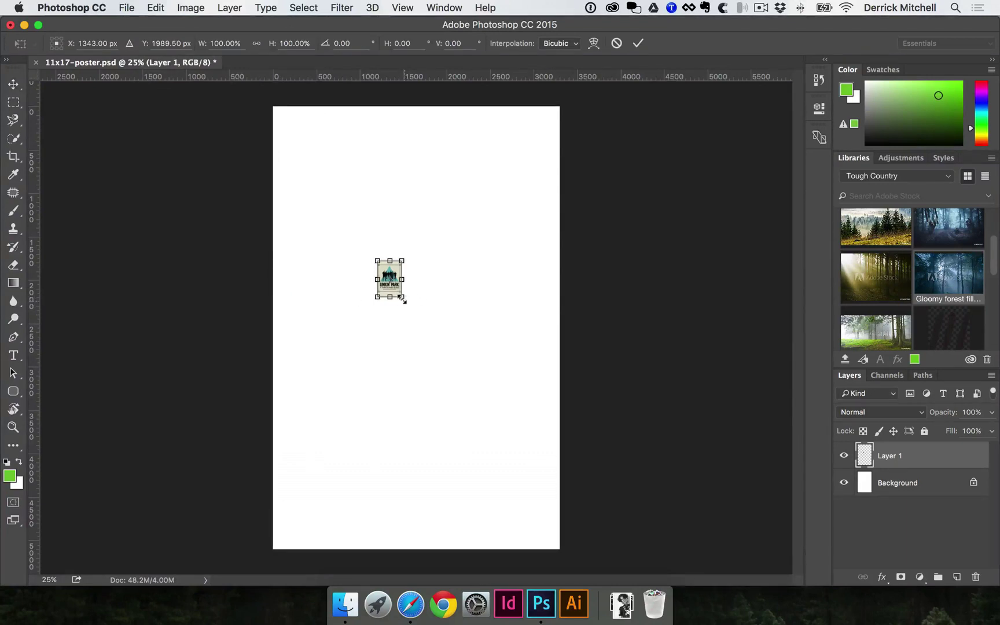
Scale the Linkin Park layer up about 867% to fill most of the canvas and commit.
{"action": "left_click_drag", "start_coordinate": [402, 299], "coordinate": [542, 481]}
{"action": "left_click_drag", "start_coordinate": [369, 252], "coordinate": [301, 184]}
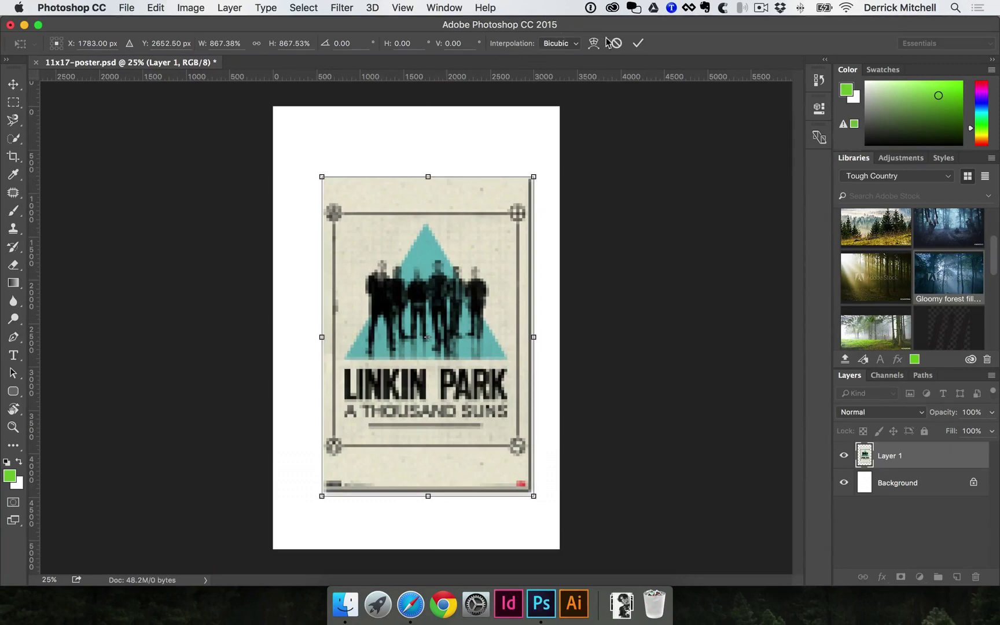
{"action": "left_click", "coordinate": [638, 42]}
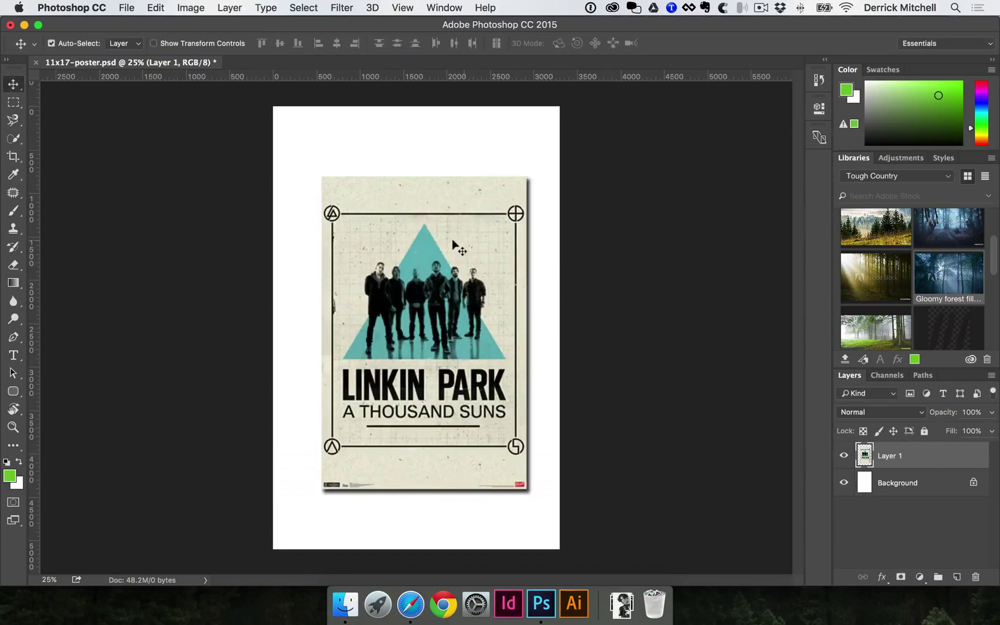
{"action": "left_click_drag", "start_coordinate": [455, 250], "coordinate": [453, 247]}
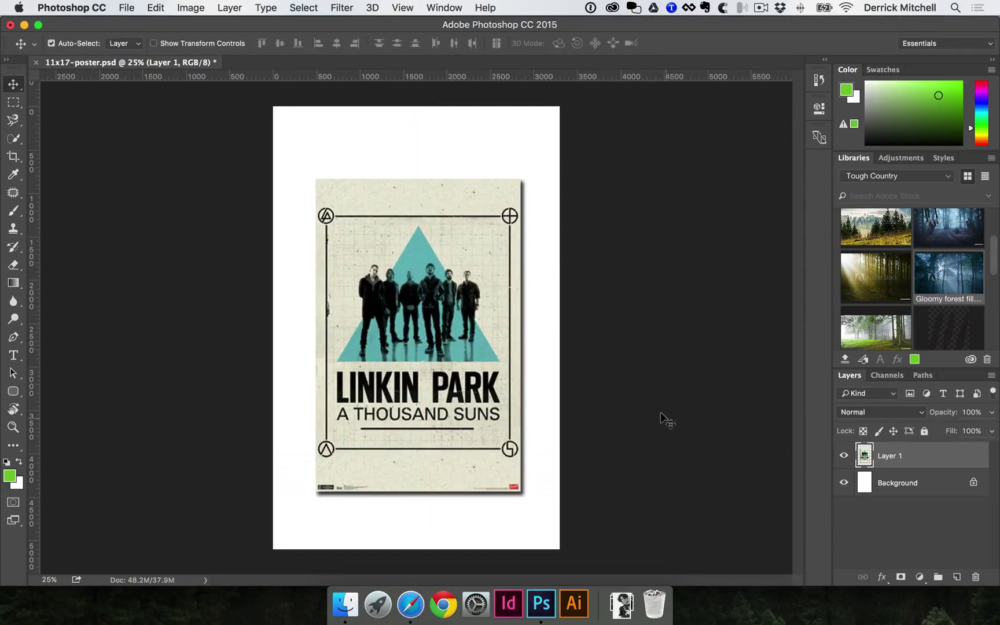
Back in Safari, preview the Mumford & Sons poster and save it to the ideas folder.
{"action": "left_click", "coordinate": [412, 616]}
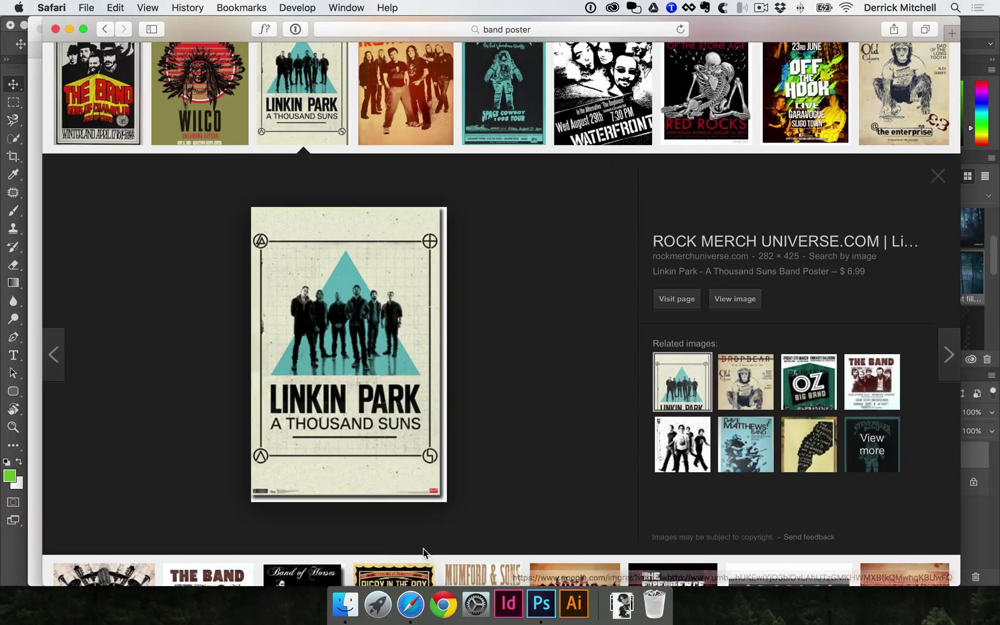
{"action": "scroll", "coordinate": [498, 376], "scroll_direction": "up", "scroll_amount": 3}
{"action": "scroll", "coordinate": [498, 377], "scroll_direction": "down", "scroll_amount": 10}
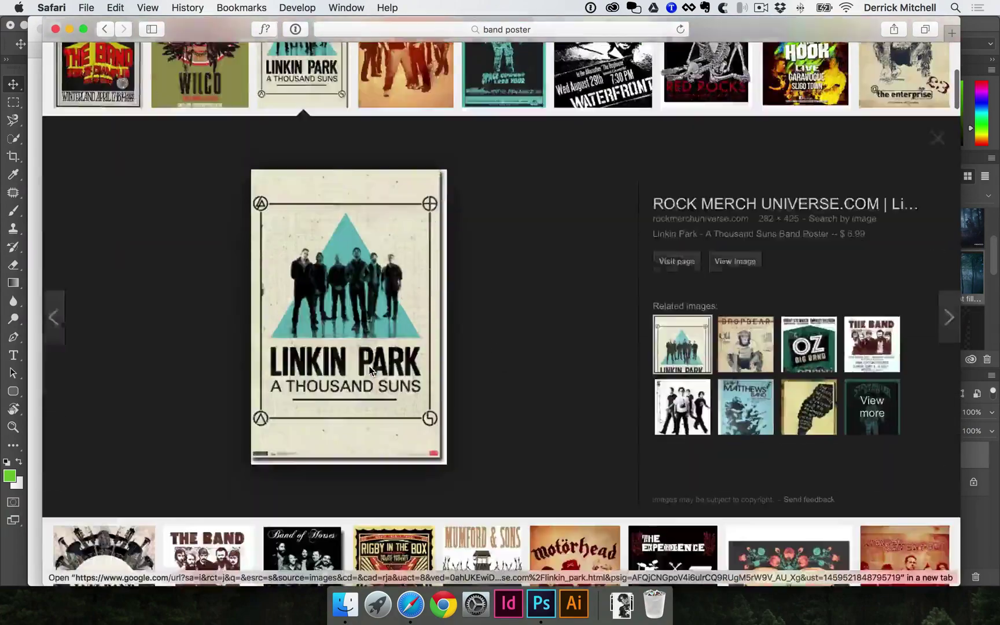
{"action": "scroll", "coordinate": [512, 386], "scroll_direction": "down", "scroll_amount": 1}
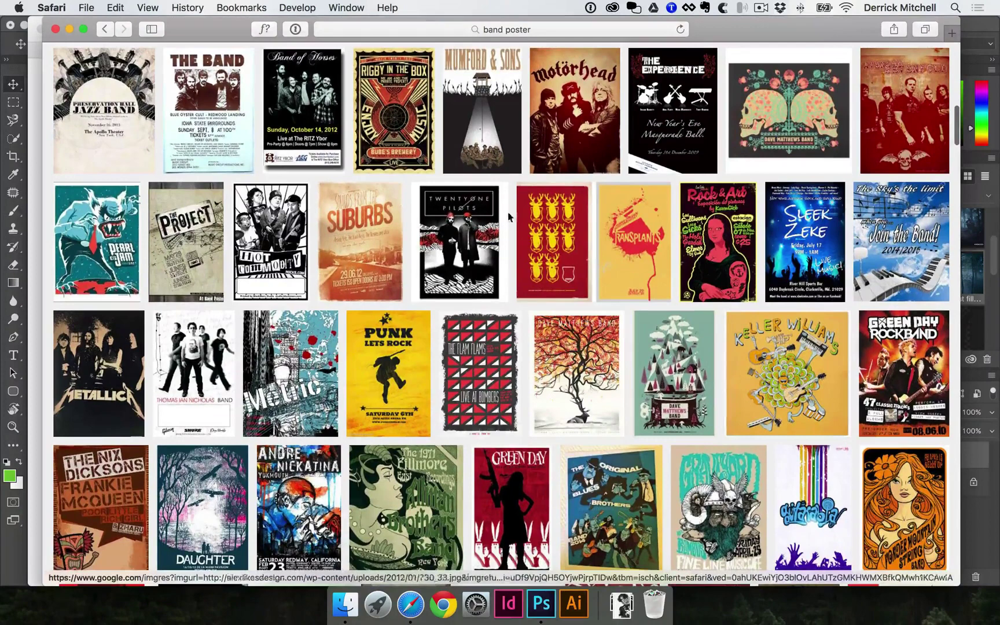
{"action": "left_click", "coordinate": [493, 128]}
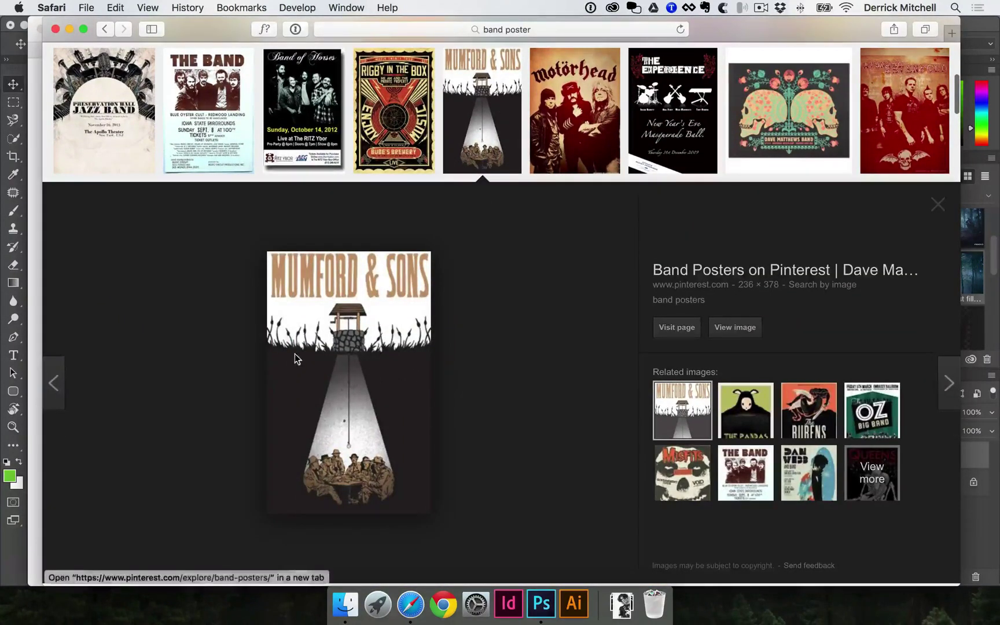
{"action": "right_click", "coordinate": [347, 347]}
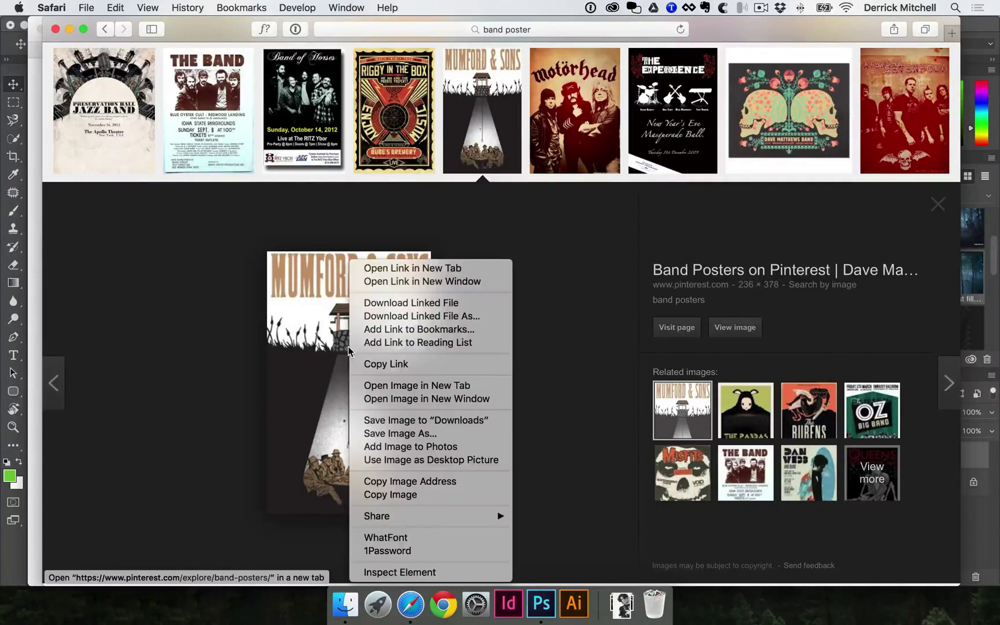
{"action": "left_click", "coordinate": [401, 434]}
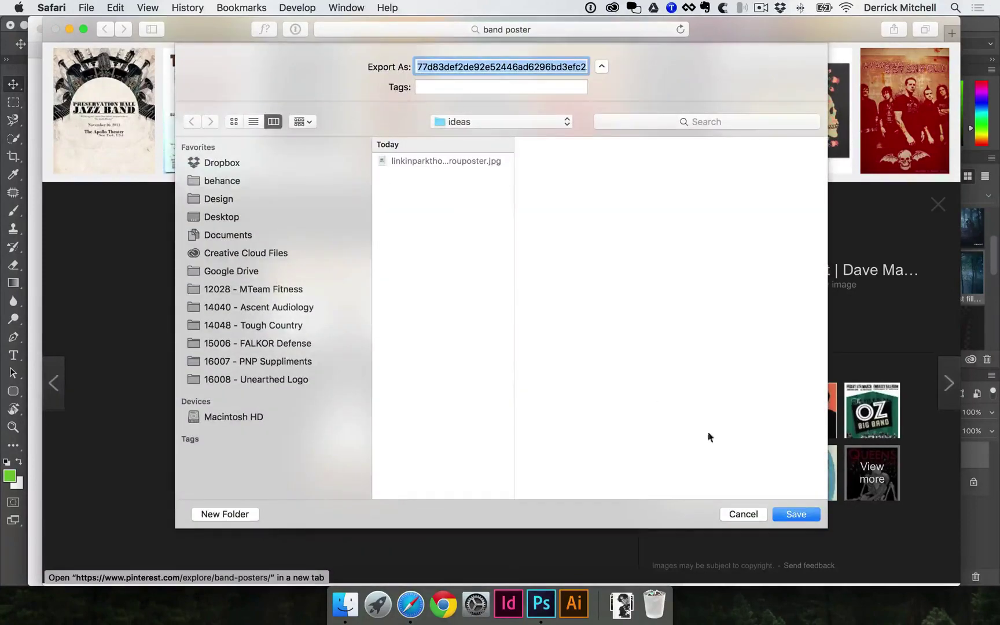
{"action": "left_click", "coordinate": [802, 513]}
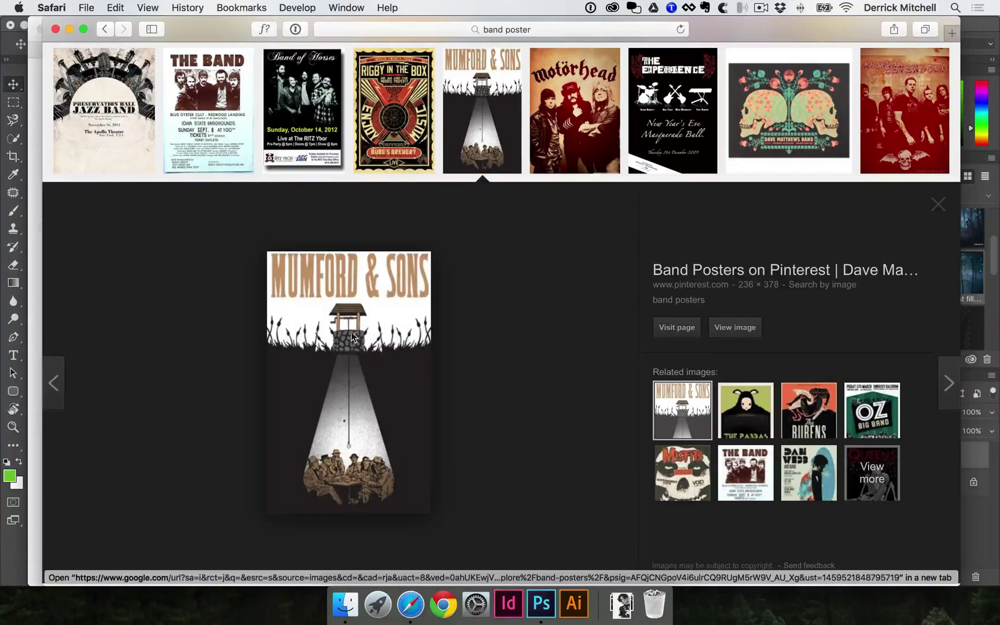
Place the Mumford & Sons poster in the document as an enlarged Layer 2 and commit it.
{"action": "left_click_drag", "start_coordinate": [338, 341], "coordinate": [426, 228]}
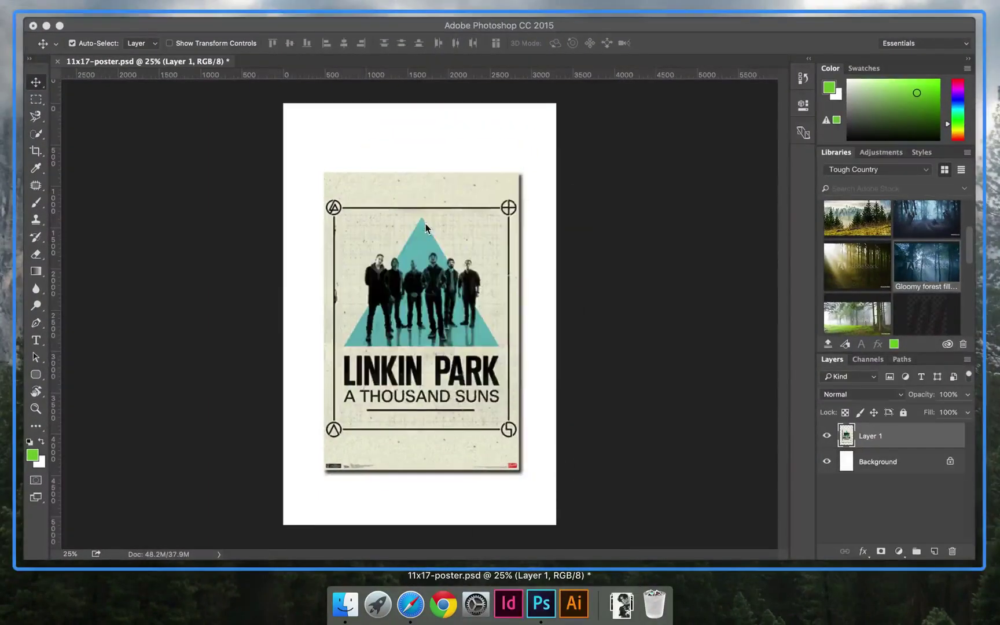
{"action": "left_click_drag", "start_coordinate": [449, 283], "coordinate": [454, 297]}
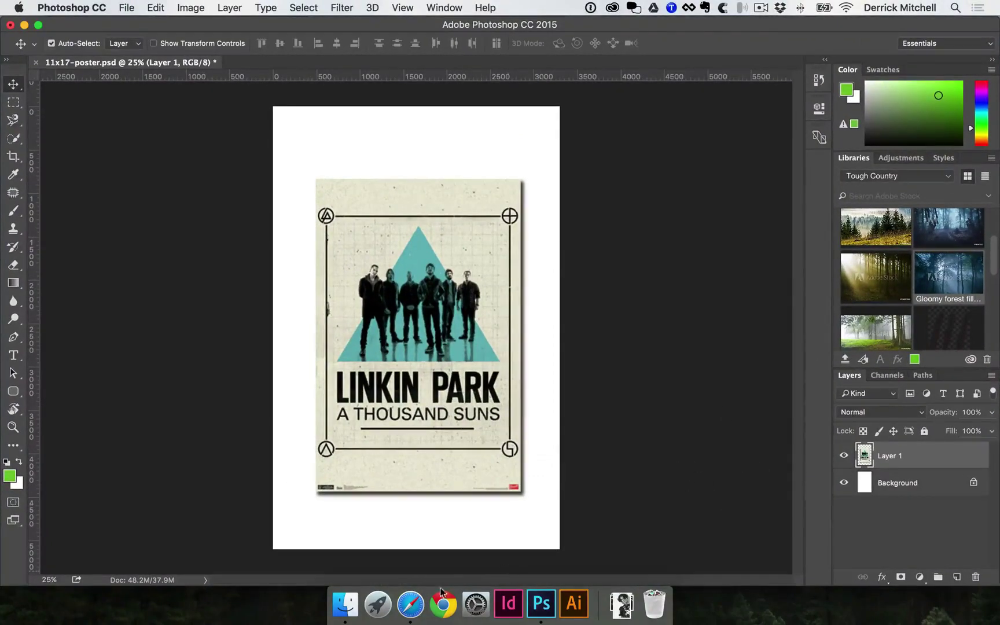
{"action": "left_click", "coordinate": [410, 604]}
{"action": "left_click_drag", "start_coordinate": [477, 352], "coordinate": [529, 481]}
{"action": "key", "text": "Return"}
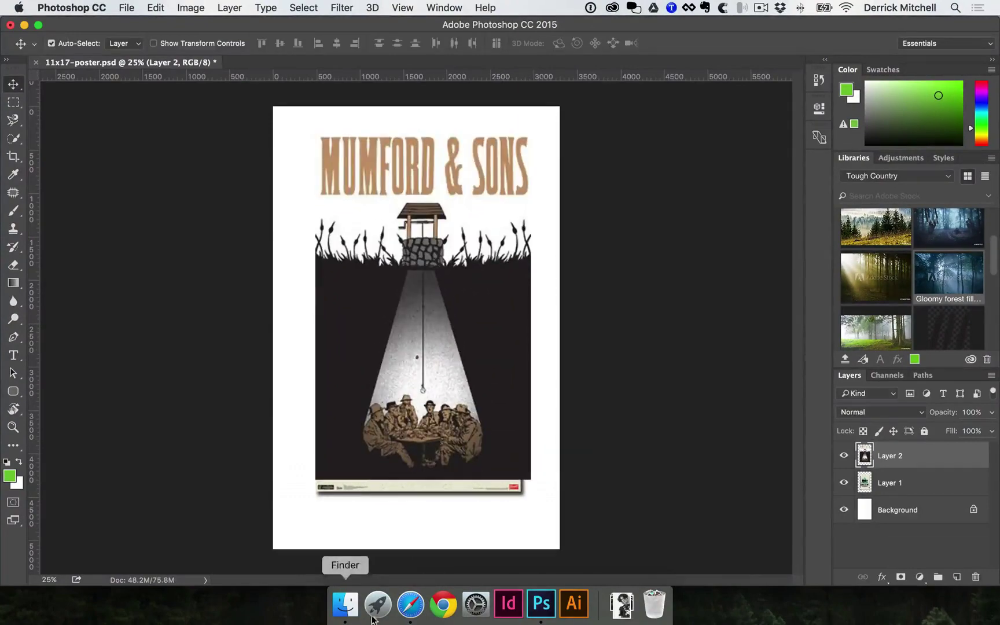
{"action": "left_click", "coordinate": [411, 603]}
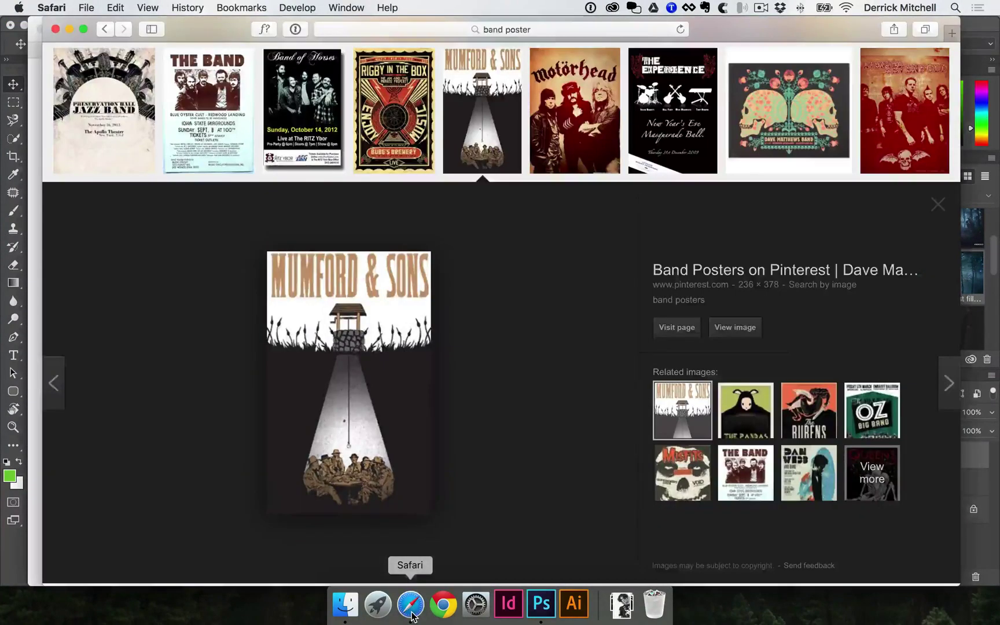
Scroll down the results and open the Dirty Dozen Brass Band poster preview.
{"action": "scroll", "coordinate": [451, 528], "scroll_direction": "down", "scroll_amount": 8}
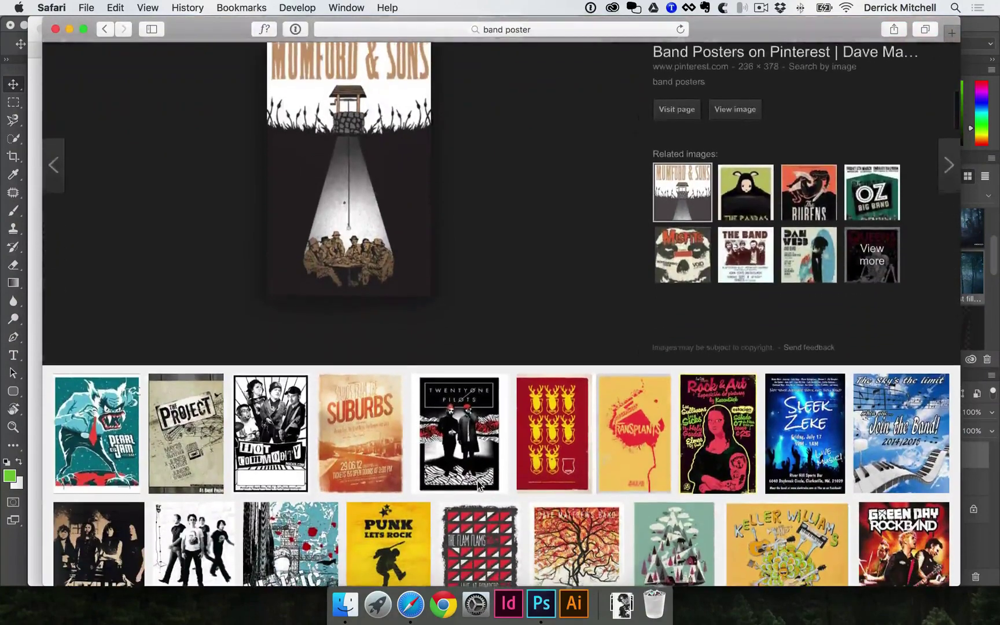
{"action": "scroll", "coordinate": [485, 477], "scroll_direction": "down", "scroll_amount": 5}
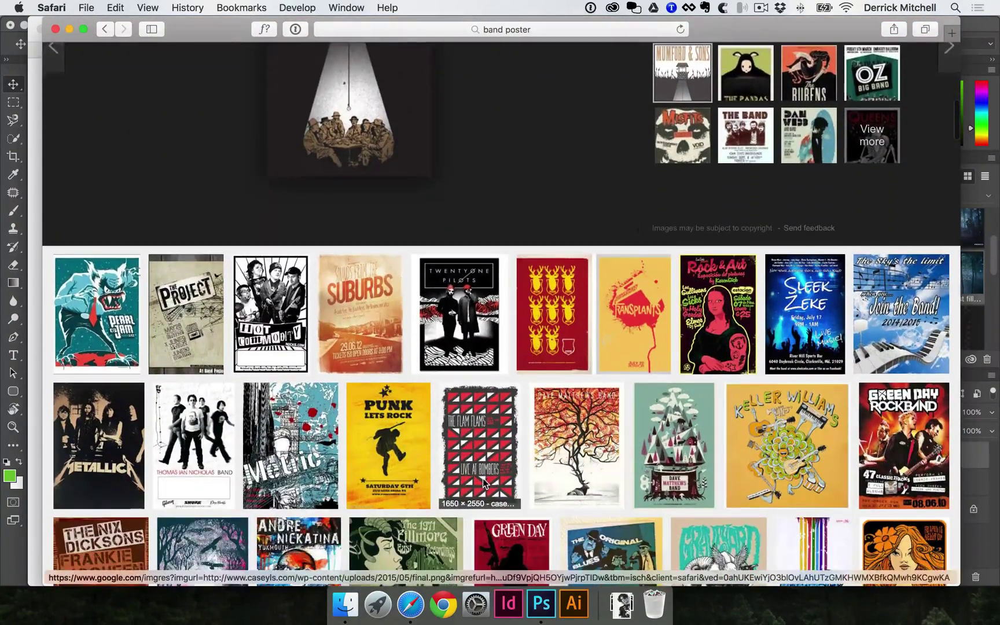
{"action": "scroll", "coordinate": [486, 479], "scroll_direction": "down", "scroll_amount": 7}
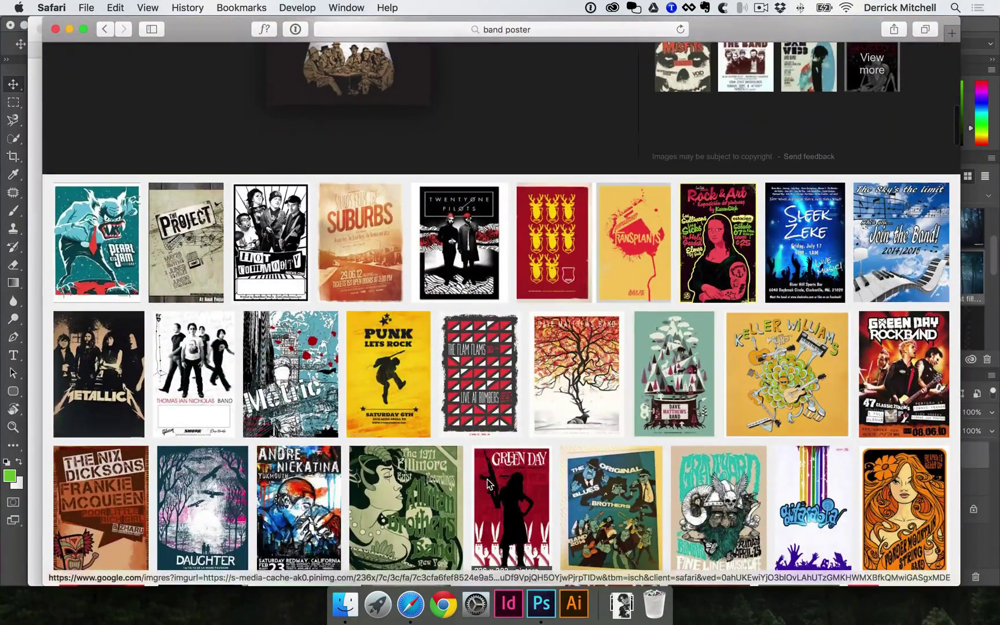
{"action": "scroll", "coordinate": [487, 479], "scroll_direction": "down", "scroll_amount": 15}
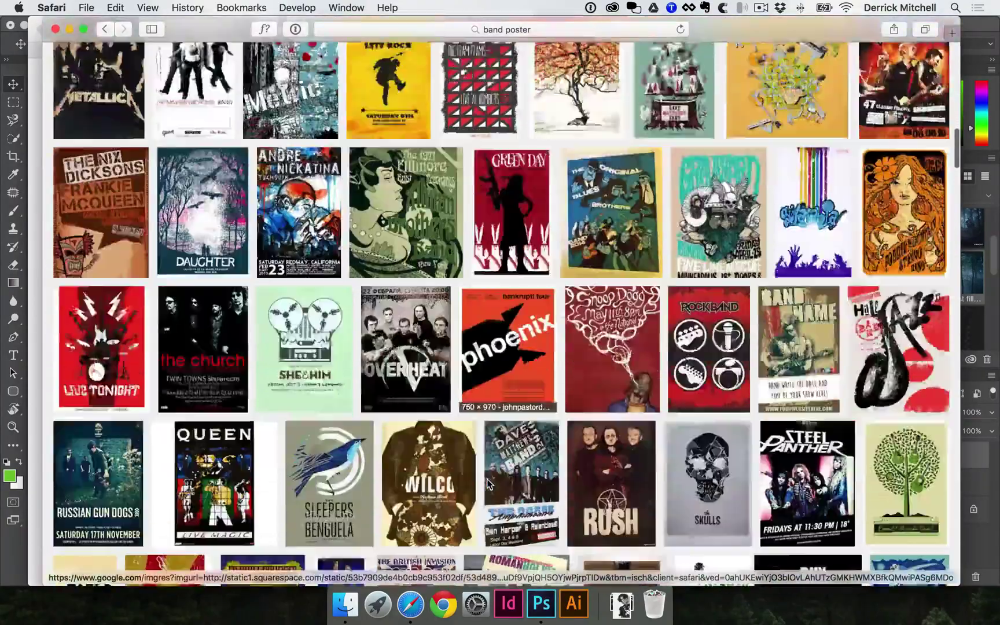
{"action": "scroll", "coordinate": [486, 479], "scroll_direction": "down", "scroll_amount": 10}
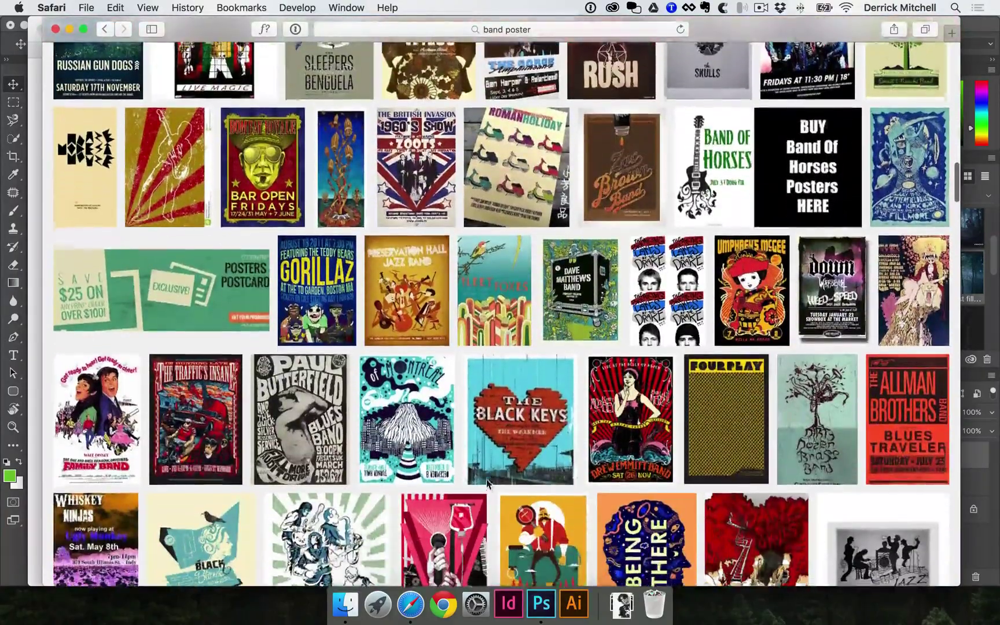
{"action": "scroll", "coordinate": [486, 483], "scroll_direction": "down", "scroll_amount": 4}
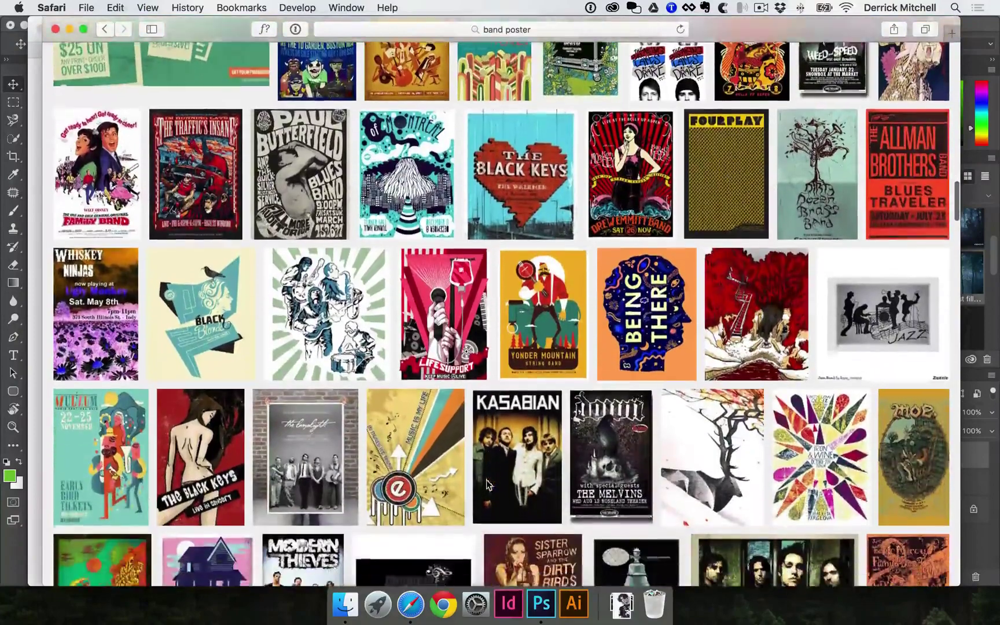
{"action": "scroll", "coordinate": [618, 429], "scroll_direction": "down", "scroll_amount": 2}
{"action": "scroll", "coordinate": [618, 430], "scroll_direction": "down", "scroll_amount": 2}
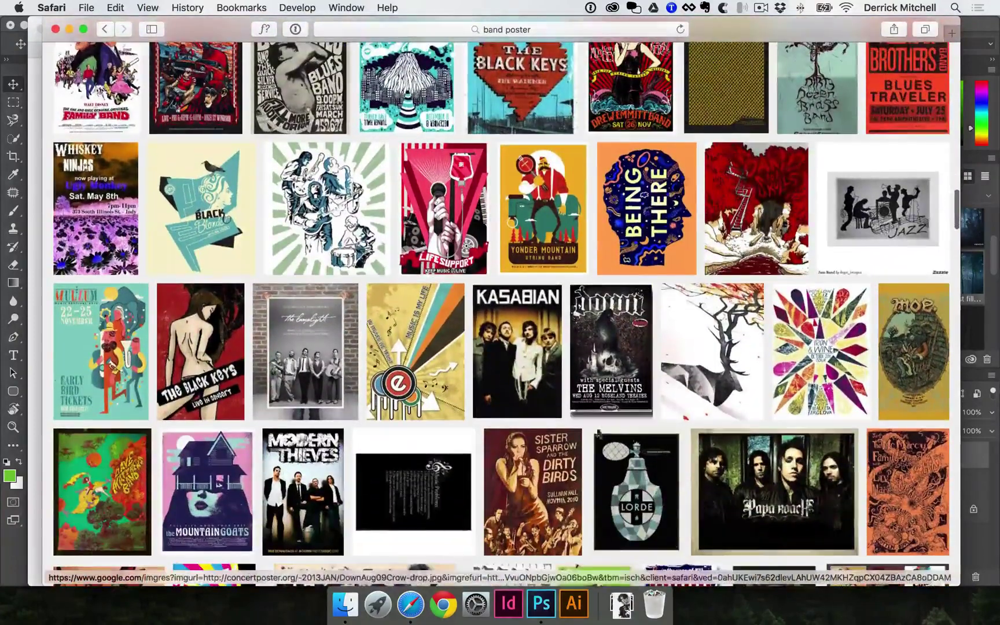
{"action": "scroll", "coordinate": [636, 433], "scroll_direction": "down", "scroll_amount": 4}
{"action": "scroll", "coordinate": [651, 435], "scroll_direction": "up", "scroll_amount": 6}
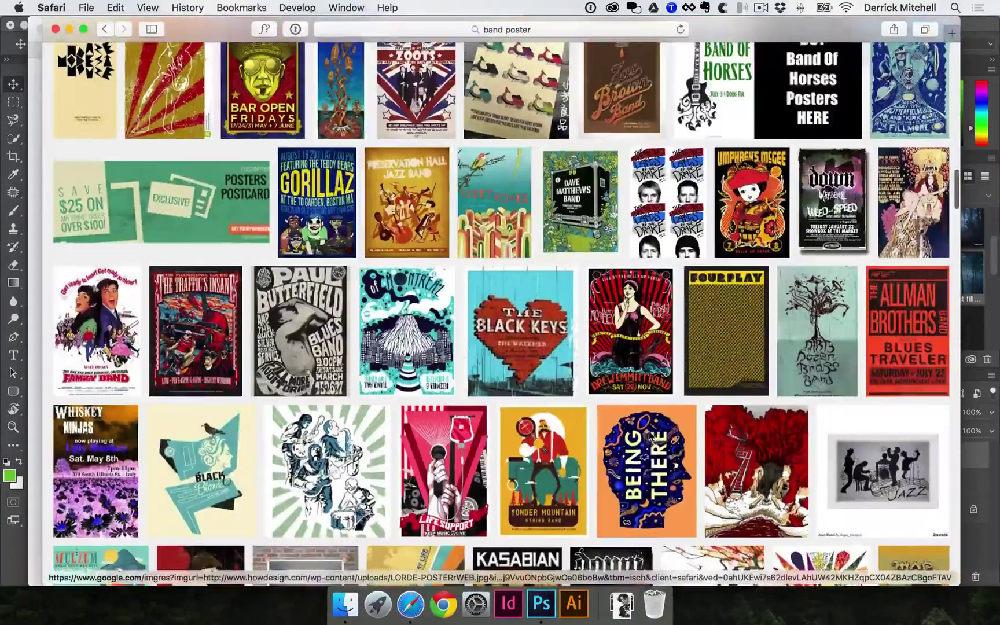
{"action": "scroll", "coordinate": [651, 435], "scroll_direction": "down", "scroll_amount": 3}
{"action": "left_click", "coordinate": [817, 155]}
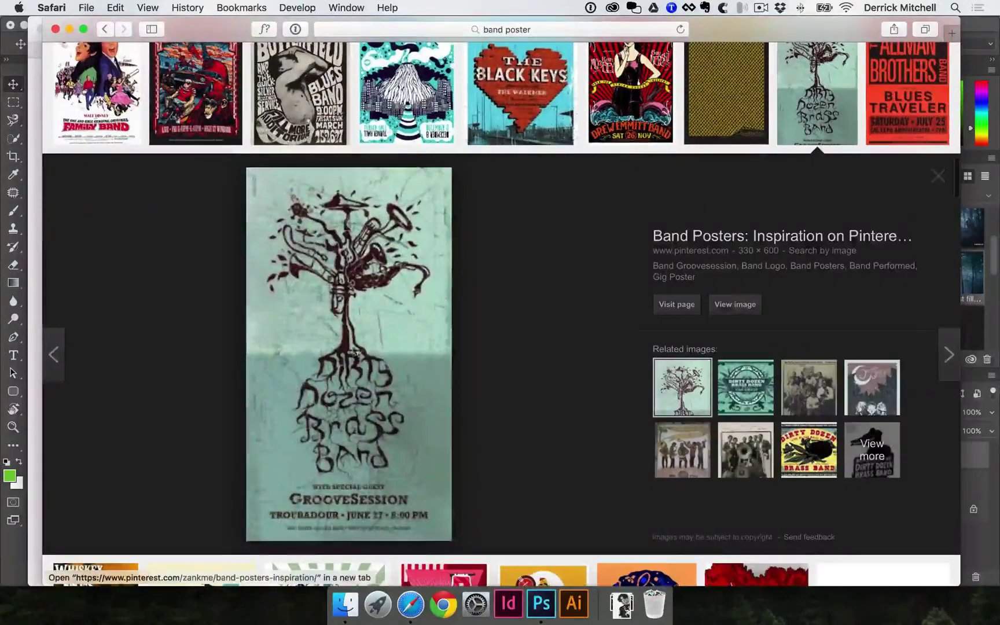
{"action": "left_click", "coordinate": [331, 318], "text": "super"}
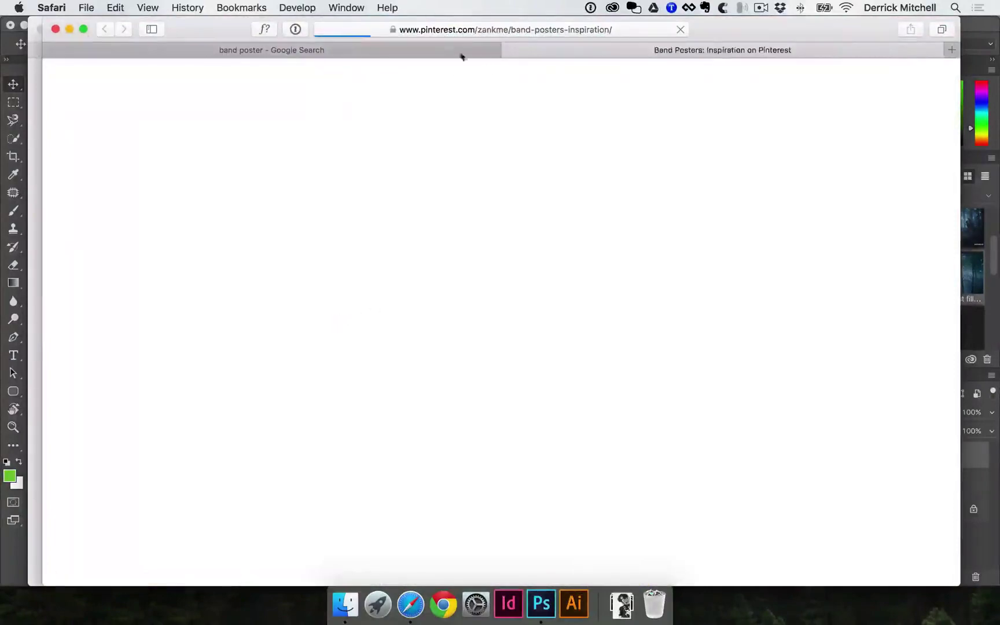
{"action": "left_click", "coordinate": [509, 49]}
Save the Dirty Dozen poster into the ideas folder and drop it into Photoshop as Layer 3.
{"action": "right_click", "coordinate": [354, 268]}
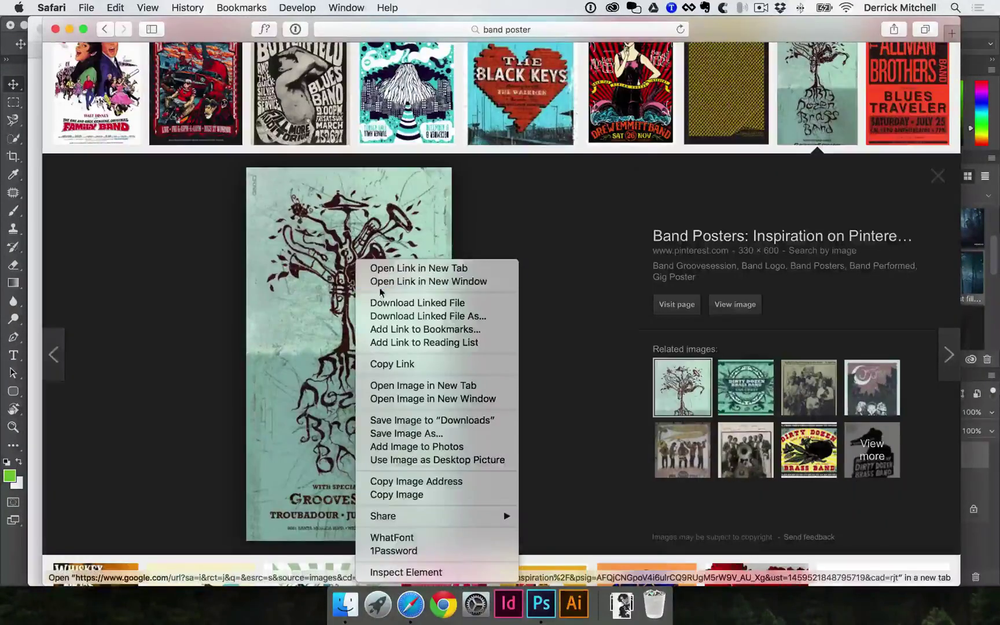
{"action": "left_click", "coordinate": [375, 433]}
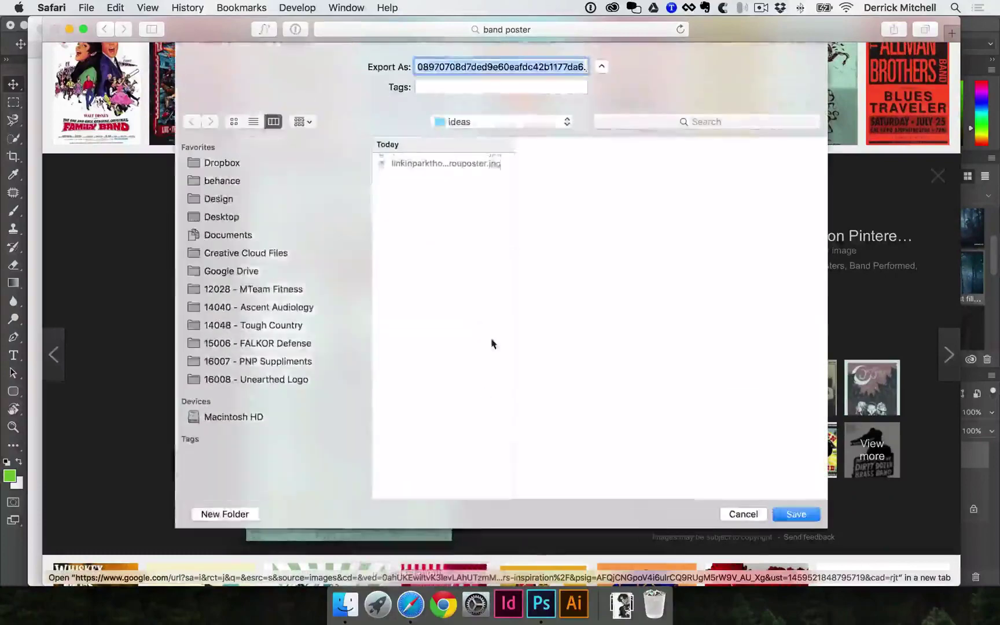
{"action": "left_click", "coordinate": [793, 514]}
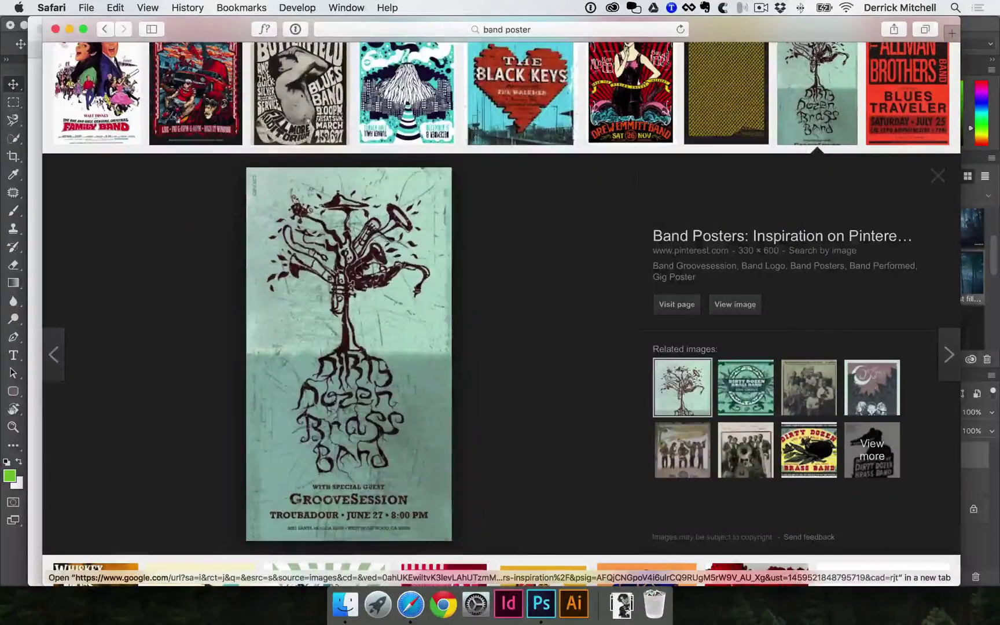
{"action": "left_click_drag", "start_coordinate": [324, 318], "coordinate": [392, 289]}
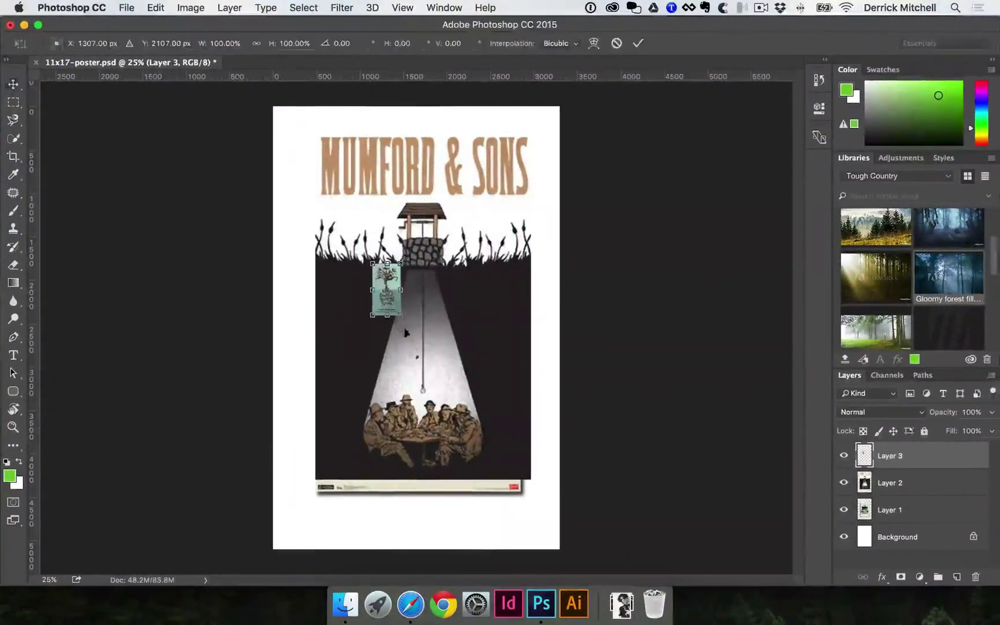
Enlarge the Dirty Dozen poster over the page centre, commit, and select Layers 1–3 together.
{"action": "left_click_drag", "start_coordinate": [403, 318], "coordinate": [463, 454]}
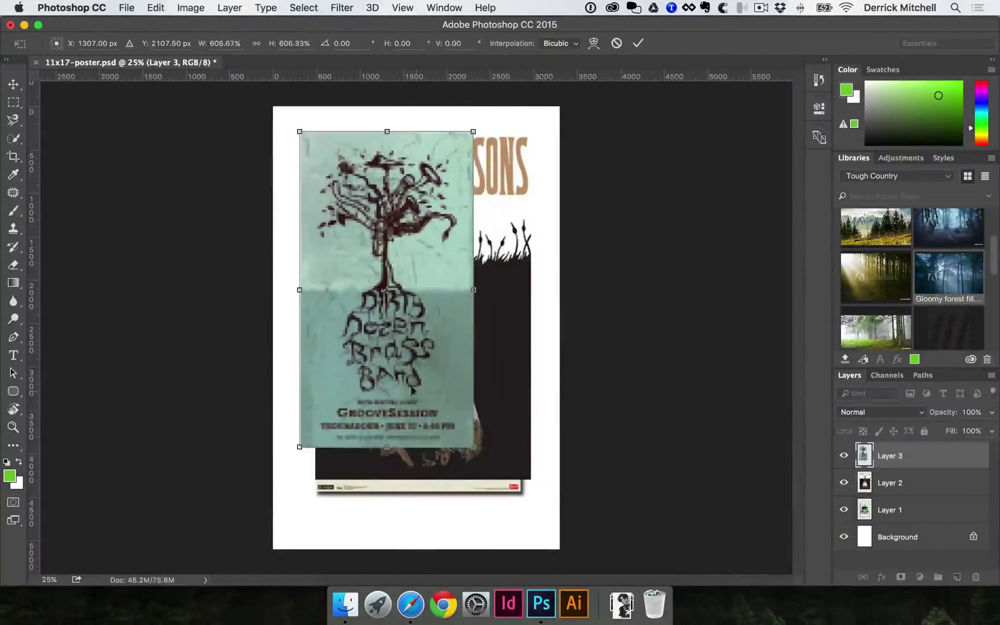
{"action": "left_click_drag", "start_coordinate": [409, 389], "coordinate": [443, 427]}
{"action": "key", "text": "Return"}
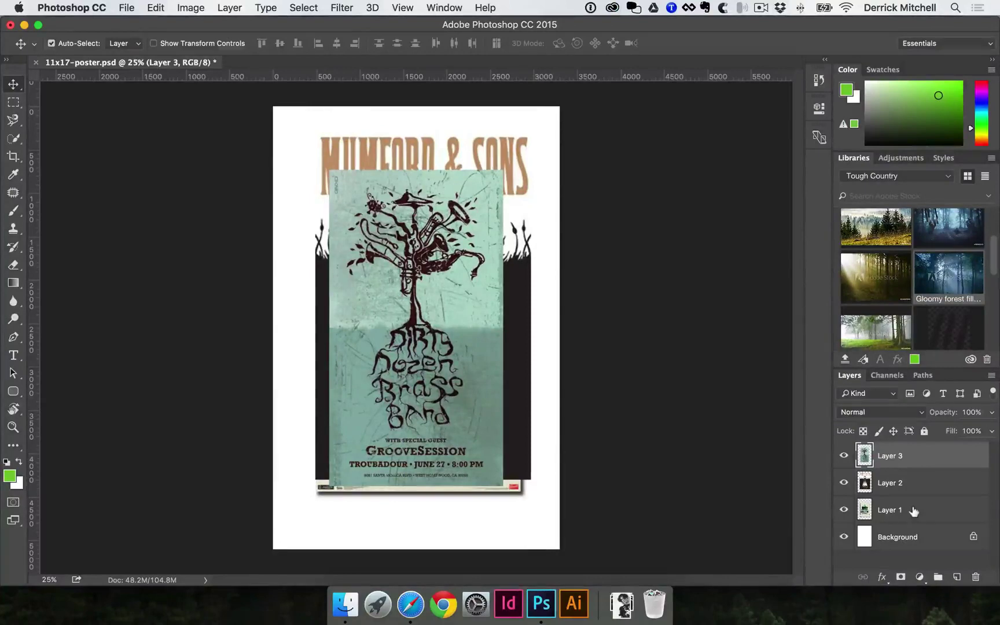
{"action": "mouse_move", "coordinate": [917, 450]}
{"action": "left_mouse_down"}
{"action": "mouse_move", "coordinate": [916, 471]}
{"action": "mouse_move", "coordinate": [919, 462]}
{"action": "left_mouse_up"}
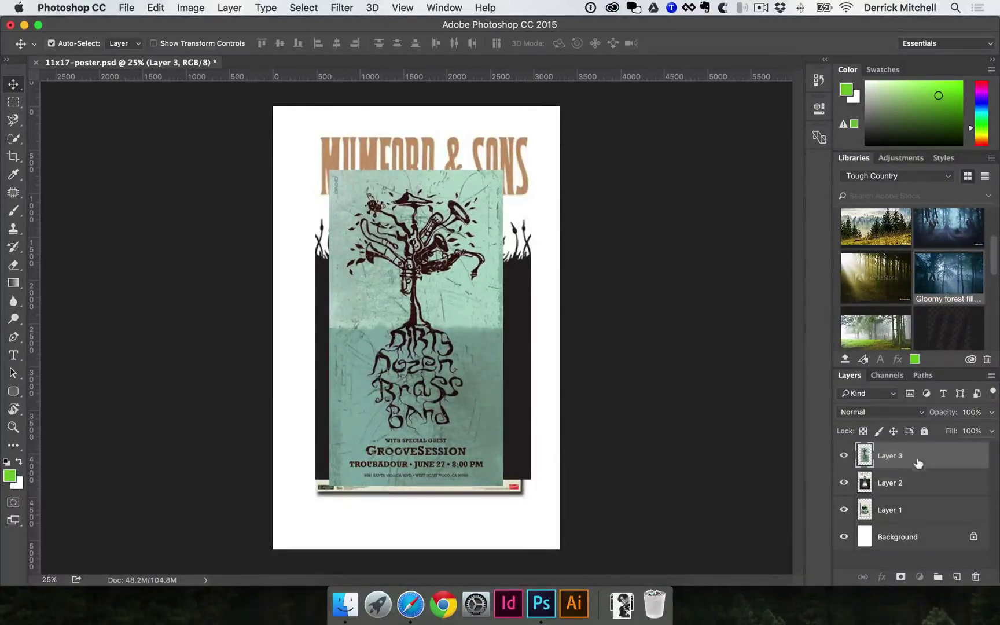
{"action": "left_click", "coordinate": [926, 509], "text": "shift"}
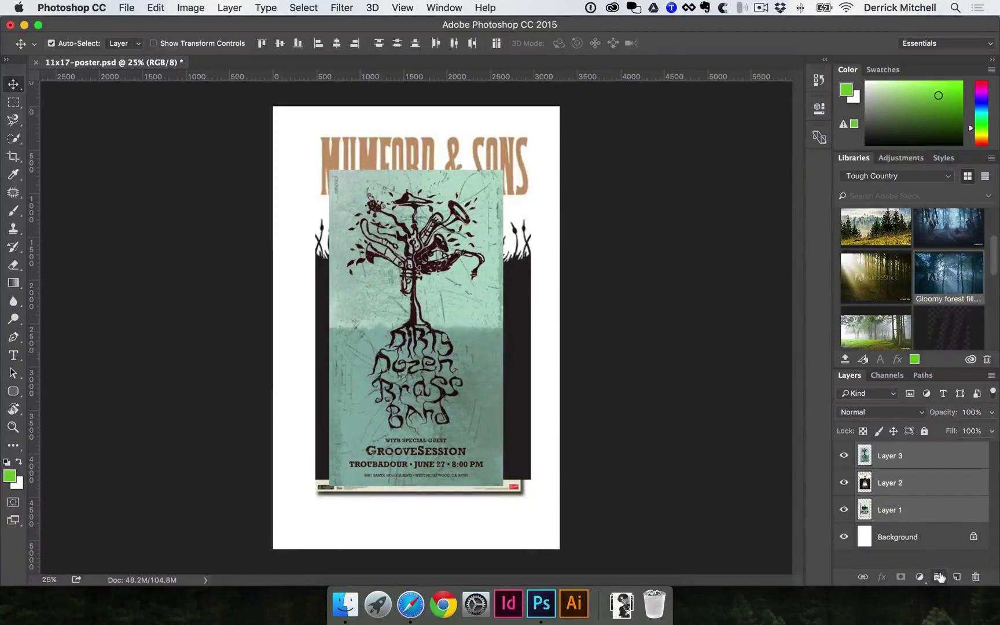
Group the three reference poster layers into a folder named Ideas and save 11x17-poster.psd.
{"action": "left_click", "coordinate": [938, 577]}
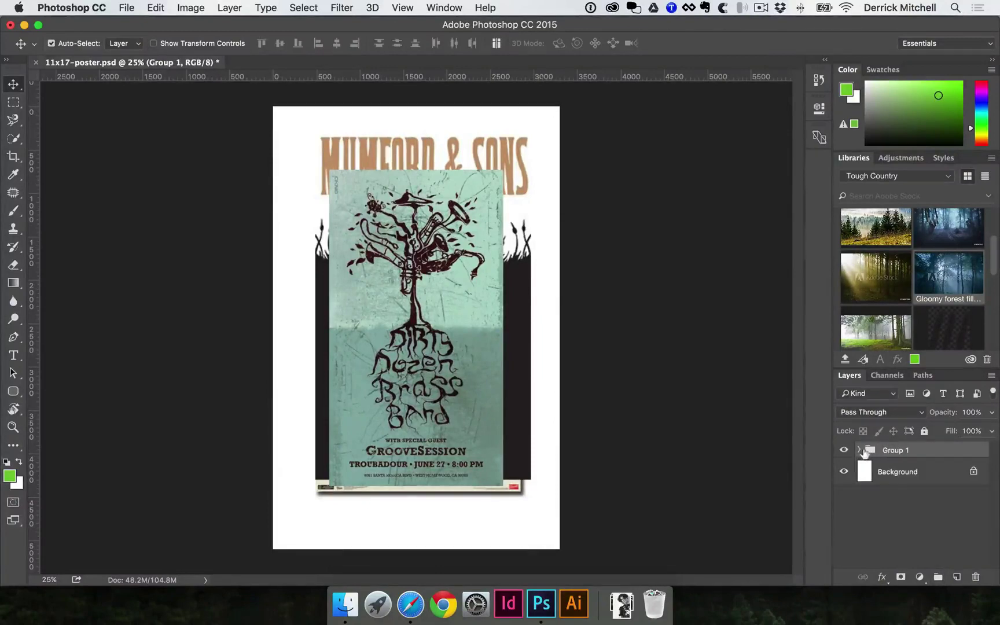
{"action": "key", "text": "super+shift+g"}
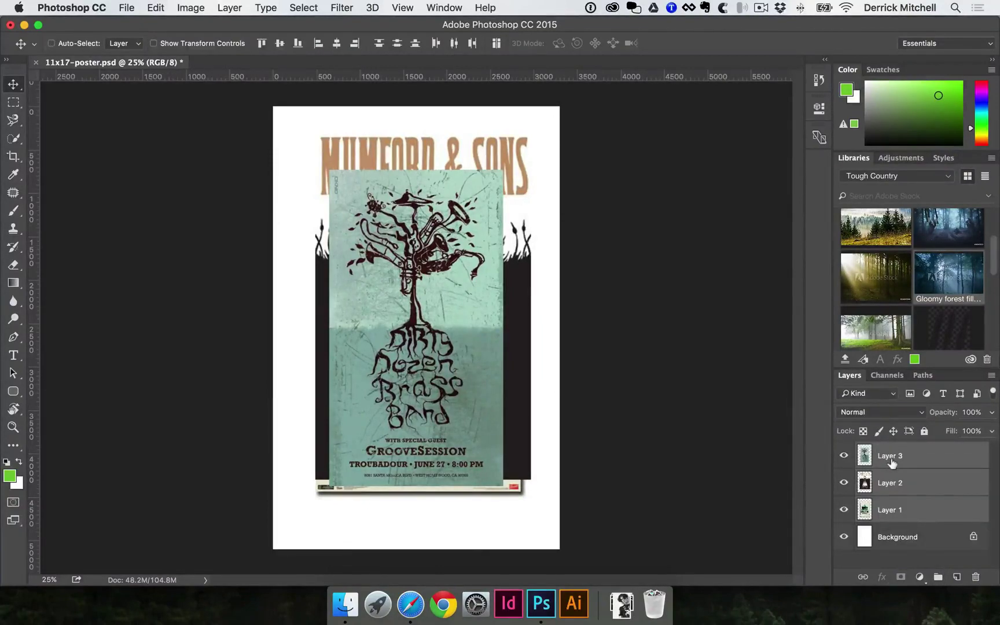
{"action": "key", "text": "super+g"}
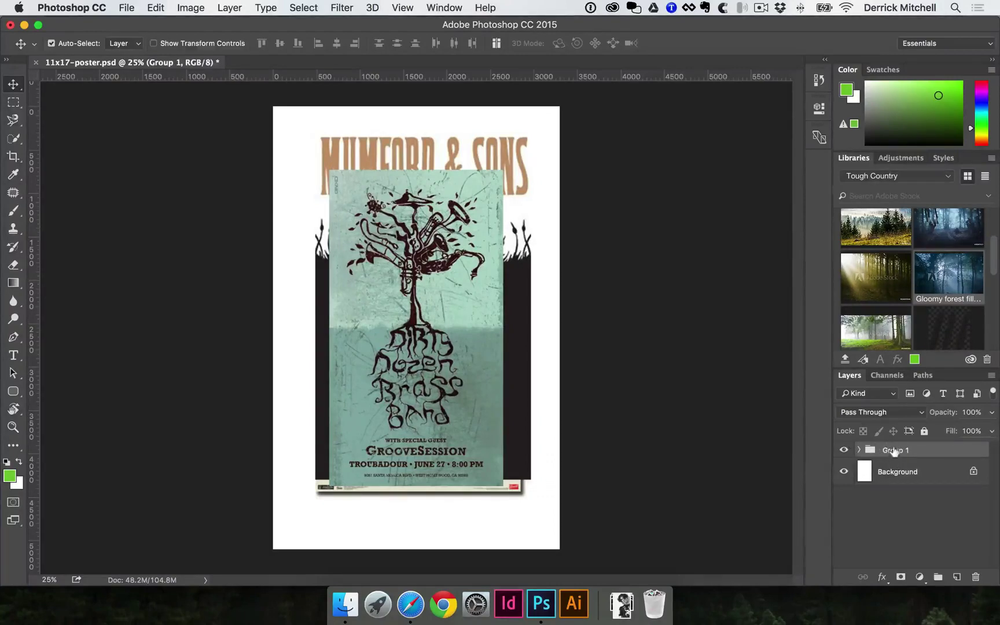
{"action": "type", "text": "Ideas"}
{"action": "key", "text": "Return"}
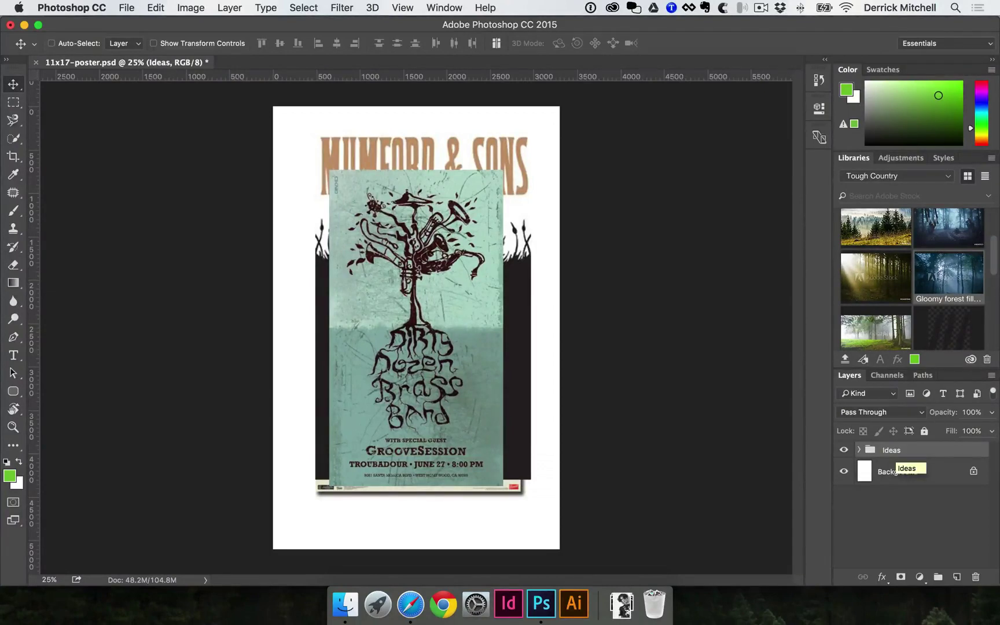
{"action": "key", "text": "super+s"}
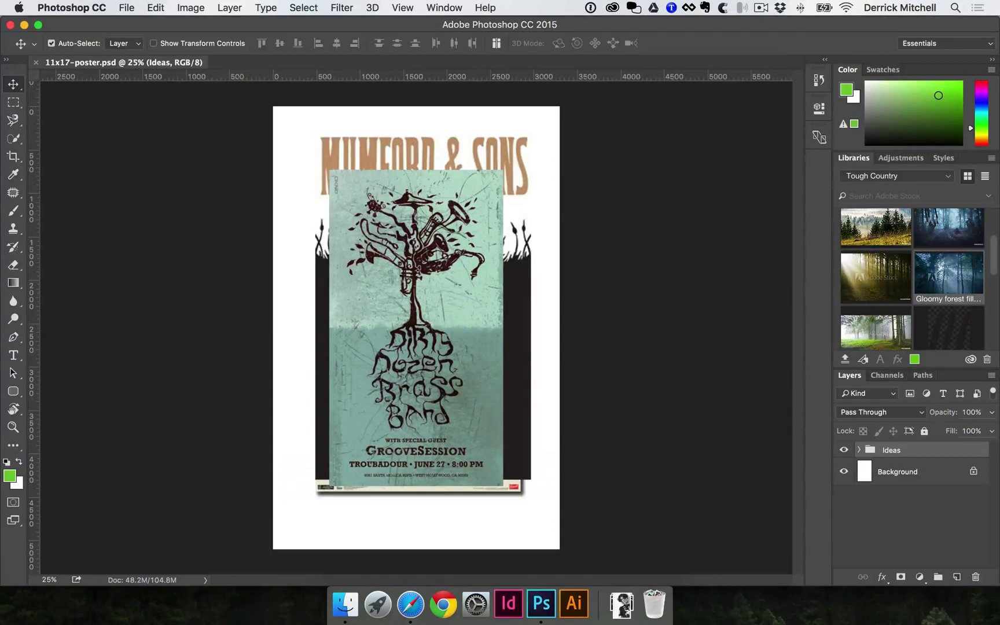
{"action": "left_click", "coordinate": [463, 388]}
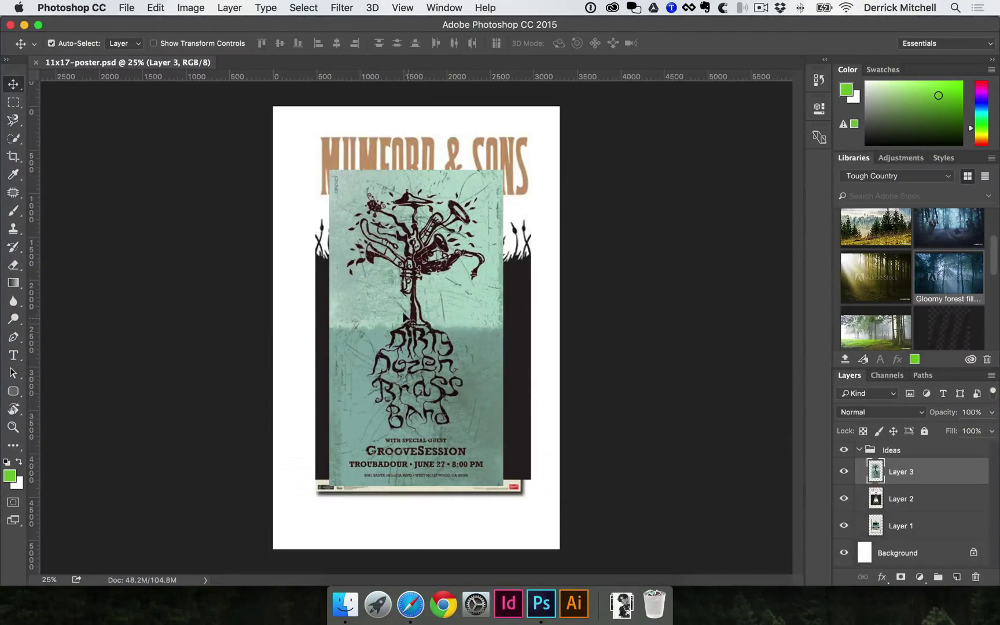
Move the Dirty Dozen poster to the lower right and tuck the Mumford & Sons poster behind it.
{"action": "left_click_drag", "start_coordinate": [343, 303], "coordinate": [412, 393]}
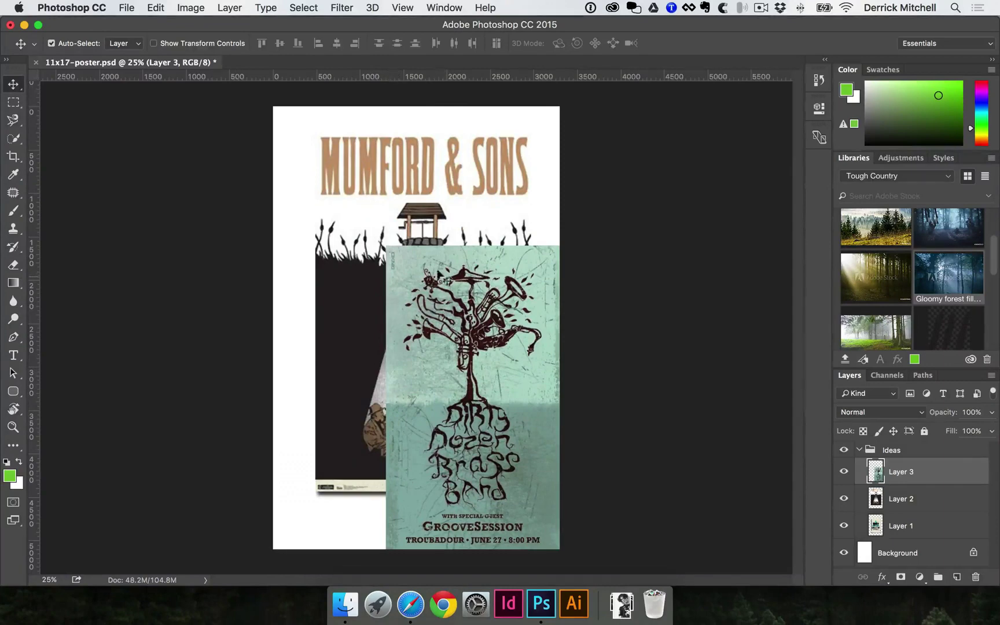
{"action": "left_click_drag", "start_coordinate": [449, 389], "coordinate": [461, 422]}
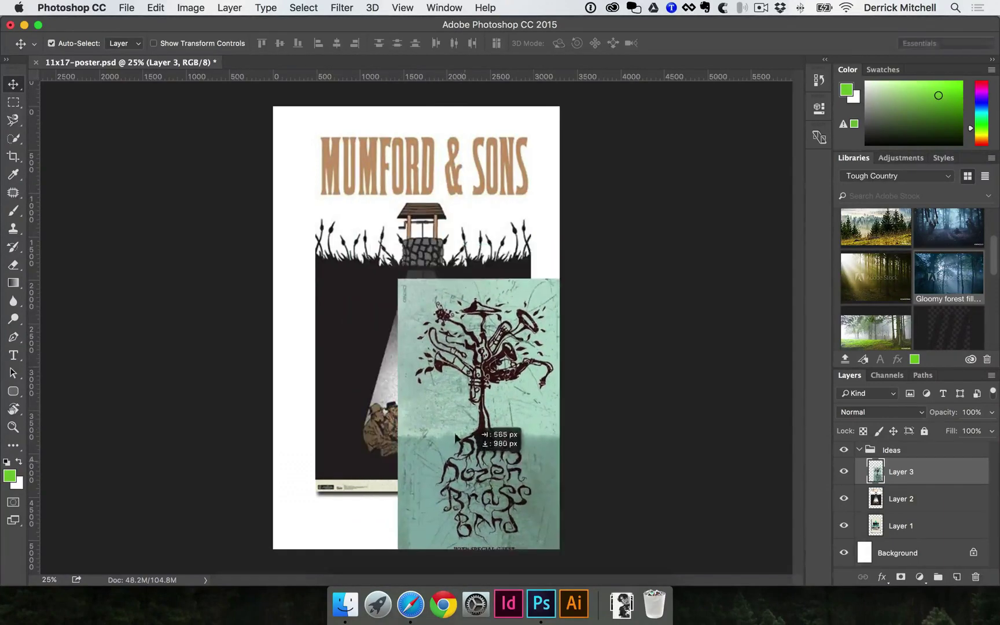
{"action": "left_click_drag", "start_coordinate": [354, 338], "coordinate": [312, 318]}
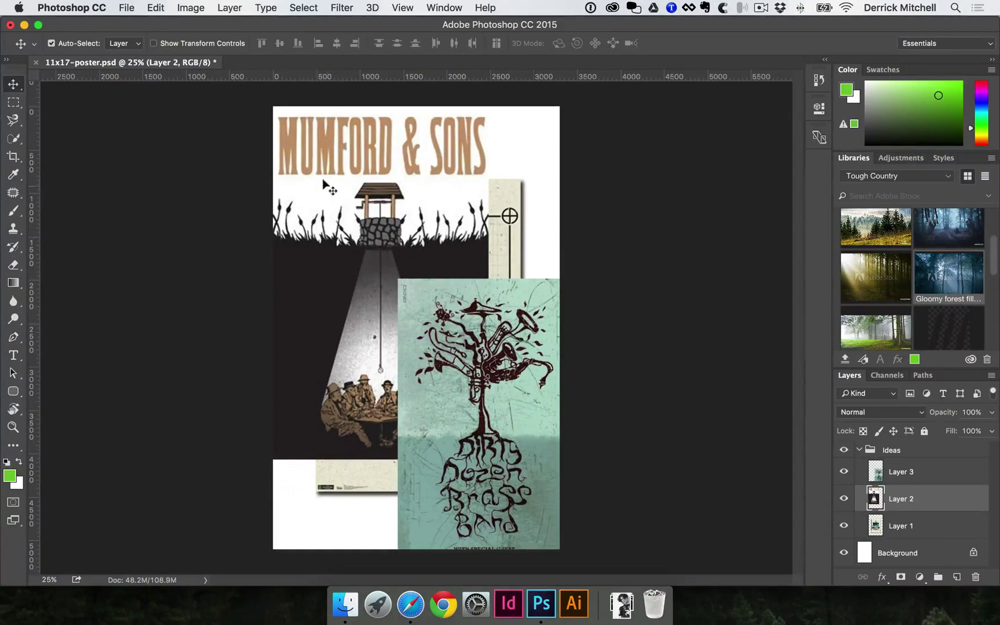
{"action": "left_click_drag", "start_coordinate": [324, 184], "coordinate": [376, 199]}
Stack the Linkin Park poster on top, nudge it upward, then hide and collapse the Ideas group.
{"action": "left_click", "coordinate": [377, 200]}
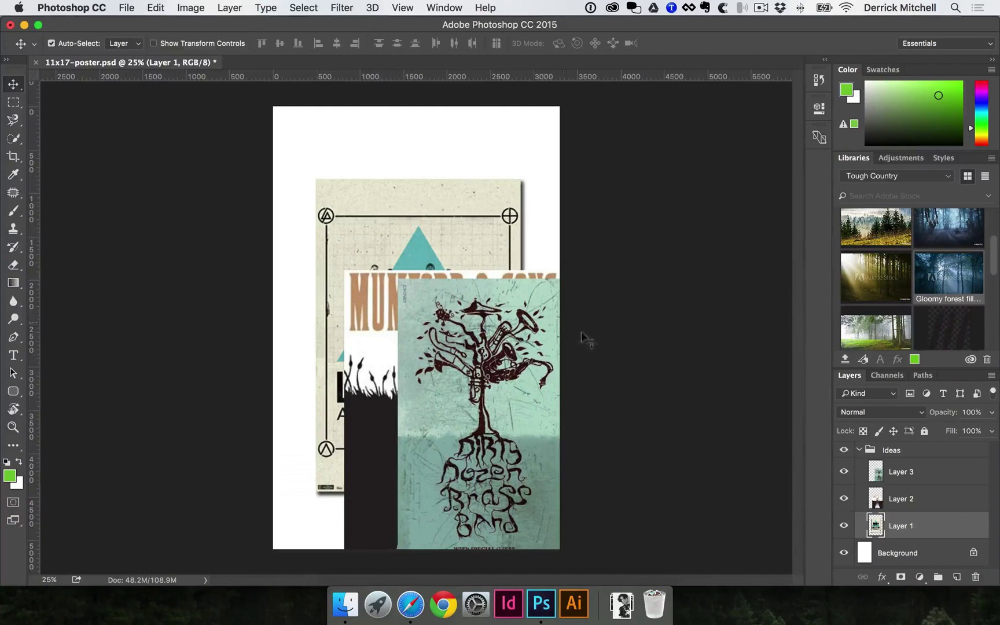
{"action": "left_click_drag", "start_coordinate": [903, 521], "coordinate": [916, 463]}
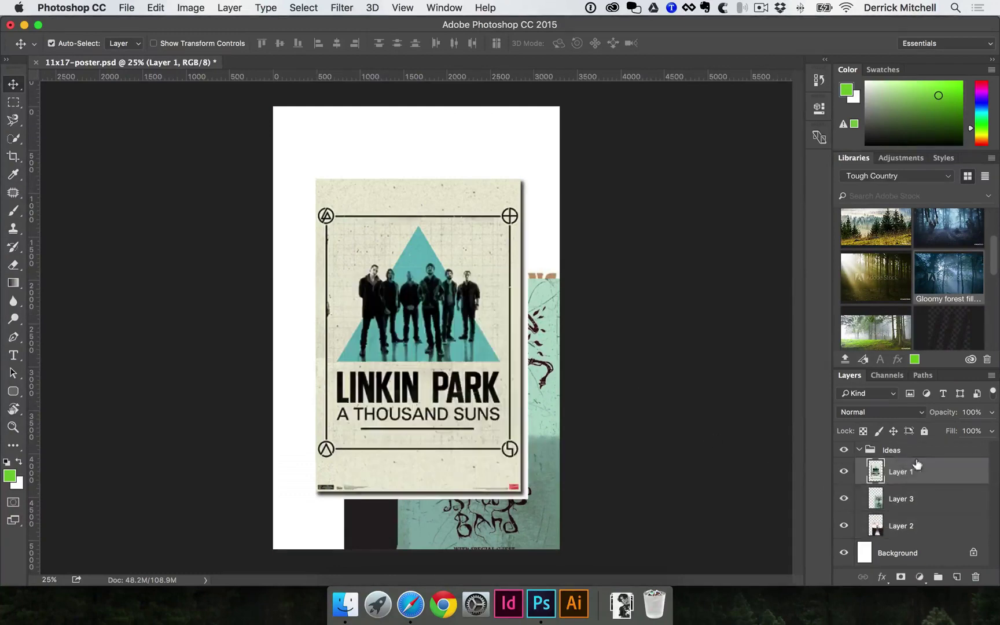
{"action": "left_click_drag", "start_coordinate": [408, 317], "coordinate": [411, 300]}
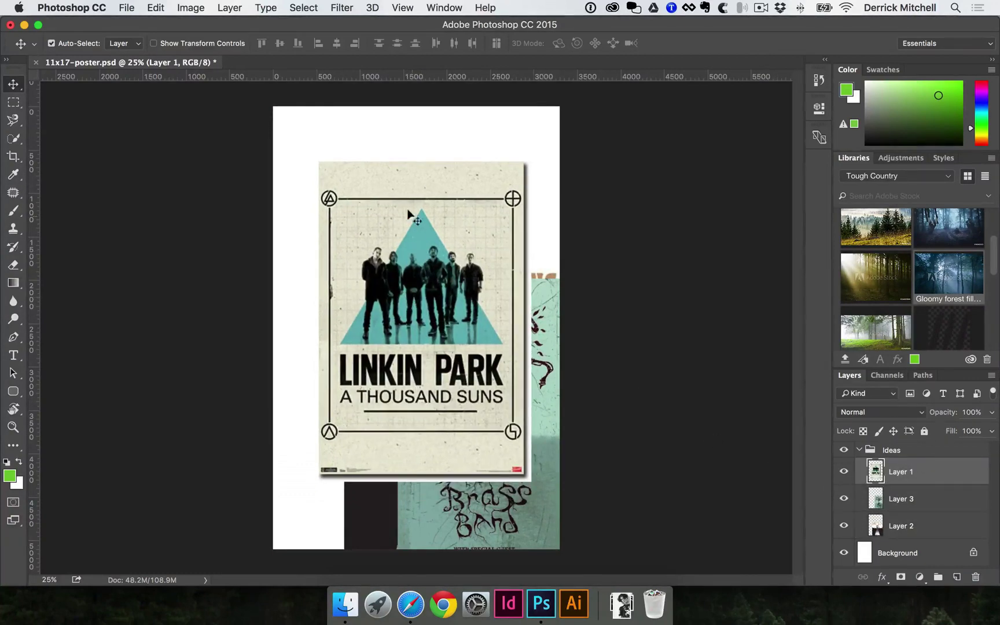
{"action": "scroll", "coordinate": [405, 270], "scroll_direction": "up", "scroll_amount": 5}
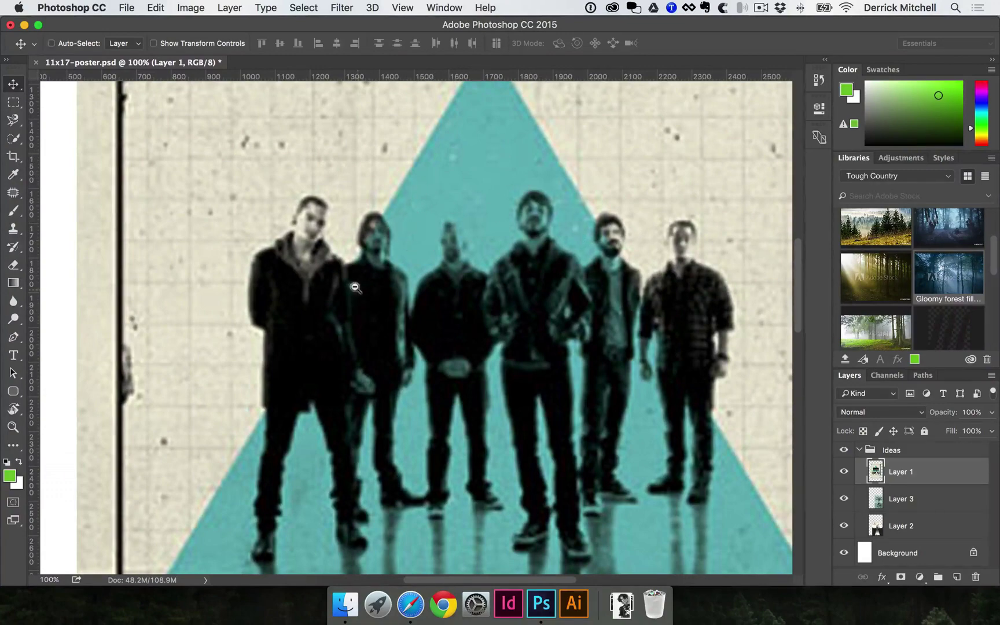
{"action": "left_click", "coordinate": [351, 285], "text": "alt+super"}
{"action": "left_click", "coordinate": [387, 315], "text": "alt+super"}
{"action": "left_click", "coordinate": [386, 315], "text": "alt+super"}
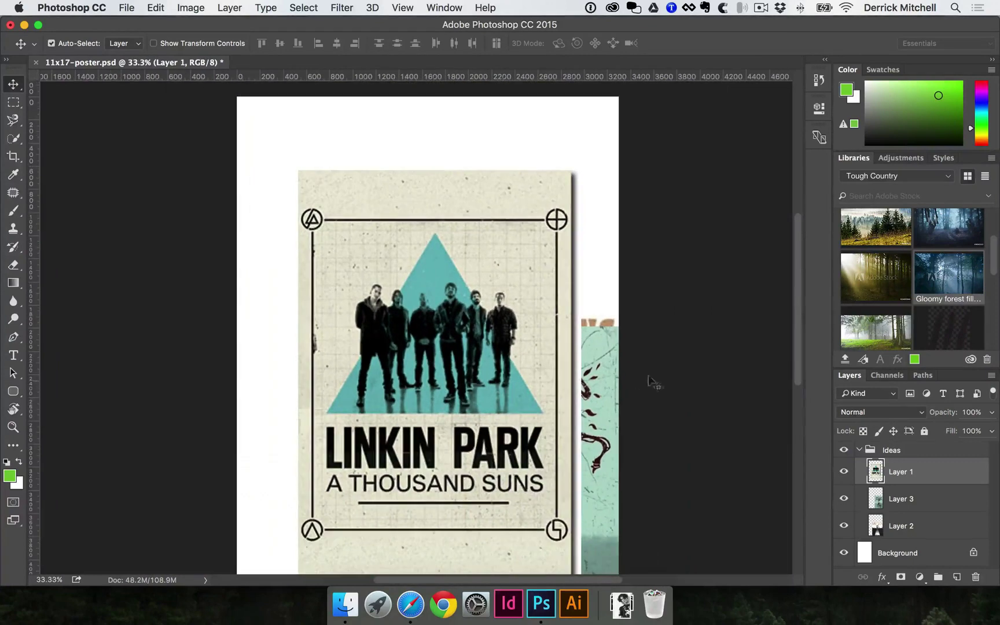
{"action": "left_click", "coordinate": [843, 450]}
{"action": "left_click", "coordinate": [857, 450]}
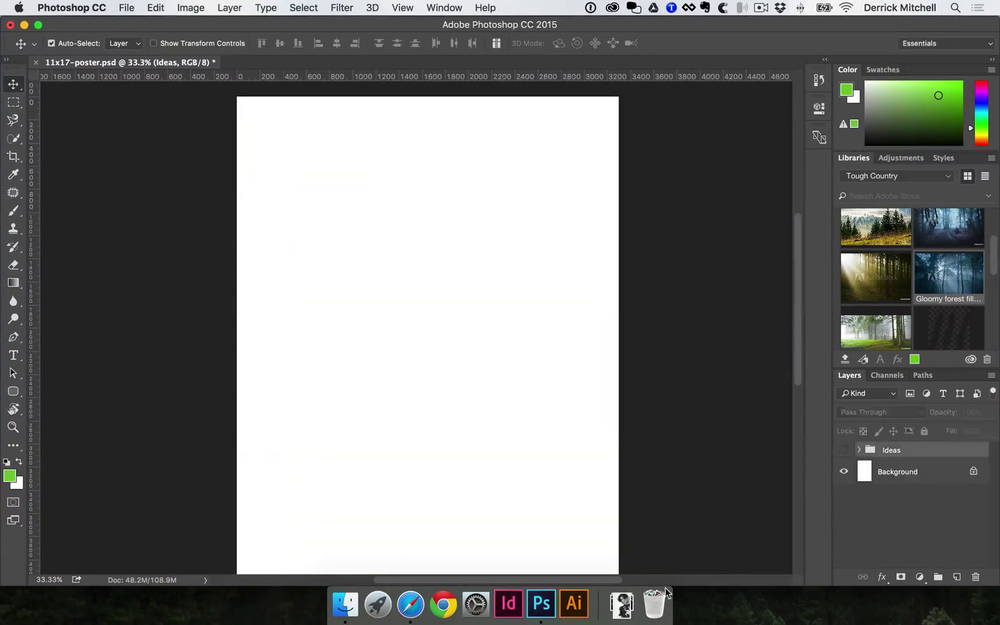
Drag the black-and-white male portrait from Downloads onto the poster and commit the placement.
{"action": "left_click", "coordinate": [620, 614]}
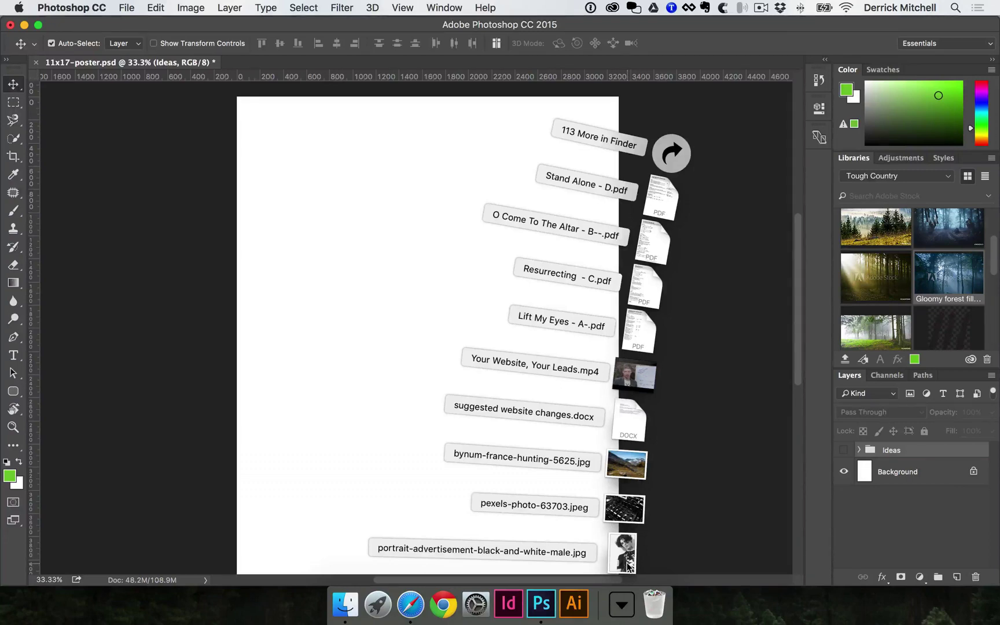
{"action": "left_click_drag", "start_coordinate": [629, 565], "coordinate": [478, 347]}
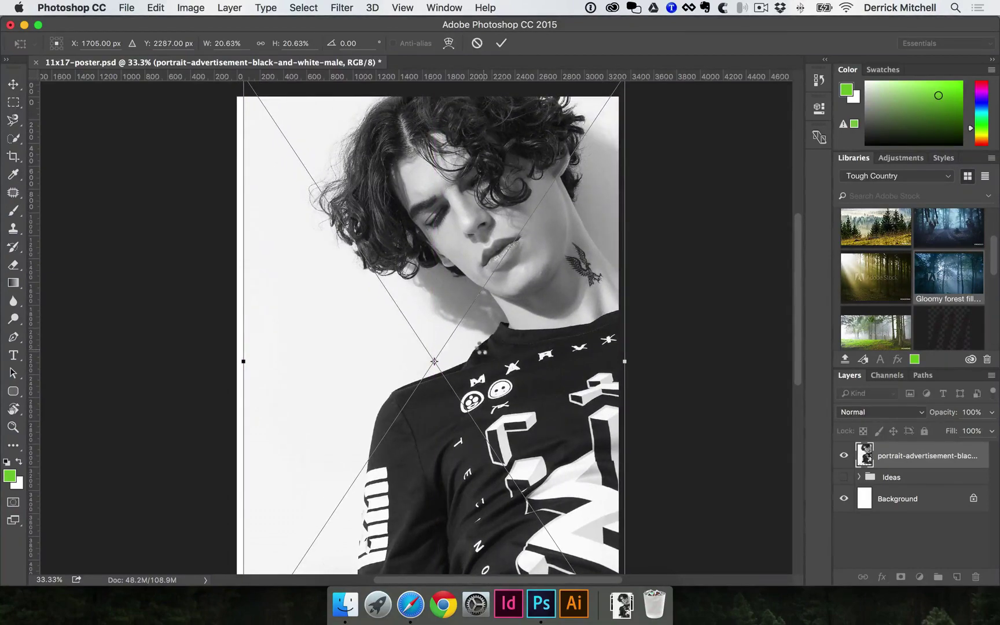
{"action": "key", "text": "Return"}
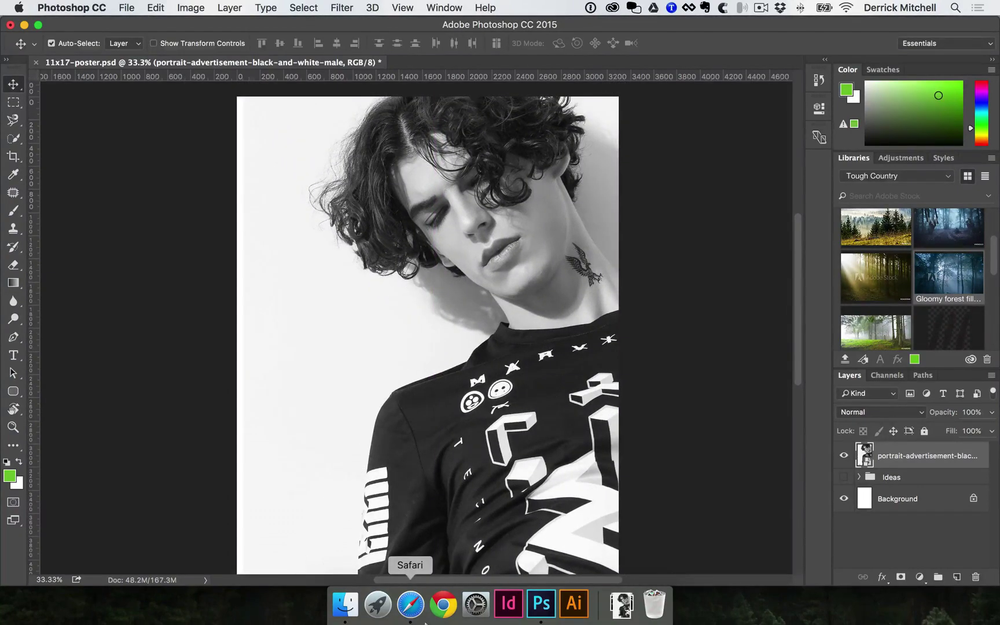
{"action": "left_click", "coordinate": [410, 605]}
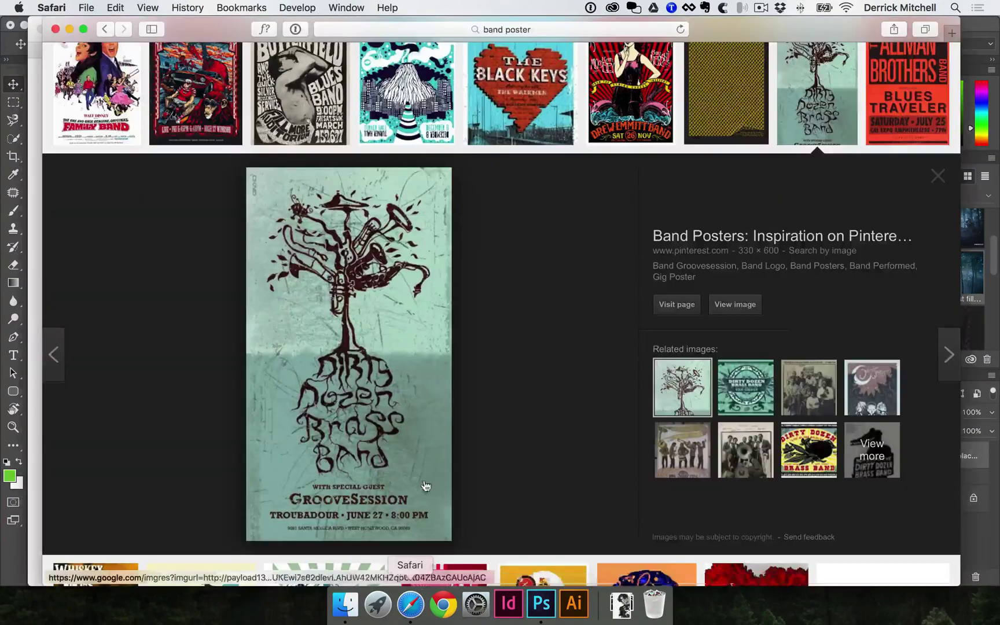
Save the curly-haired male portrait from Pexels to Downloads.
{"action": "key", "text": "super+grave"}
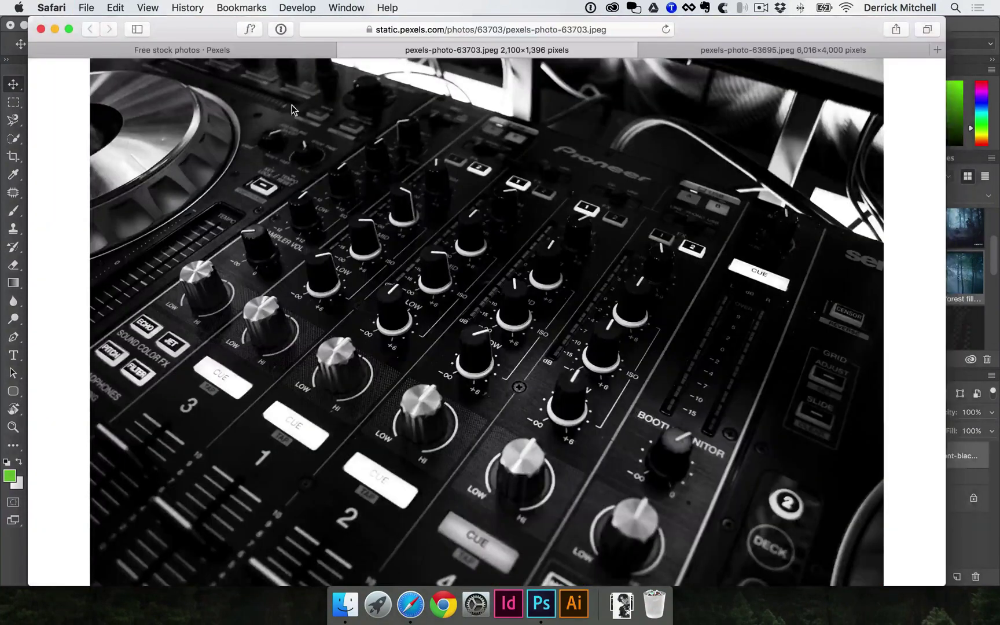
{"action": "left_click", "coordinate": [246, 50]}
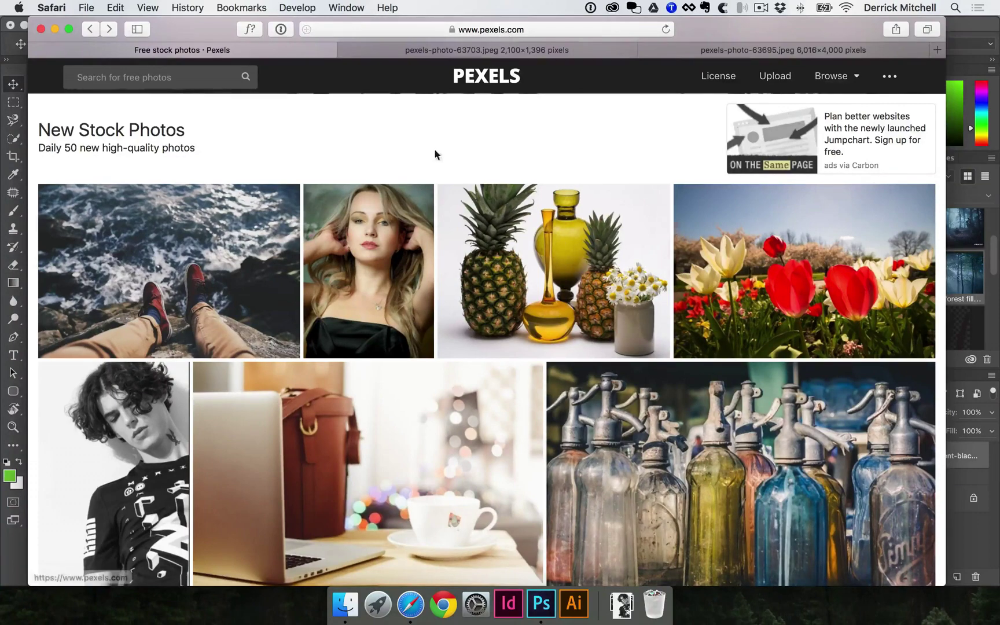
{"action": "scroll", "coordinate": [100, 374], "scroll_direction": "down", "scroll_amount": 3}
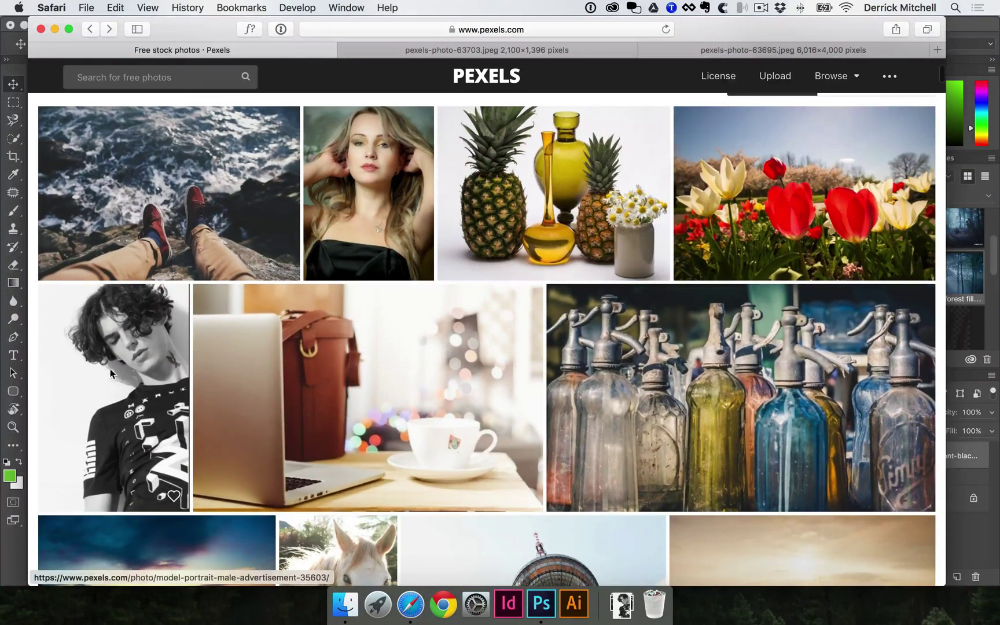
{"action": "left_click", "coordinate": [129, 347]}
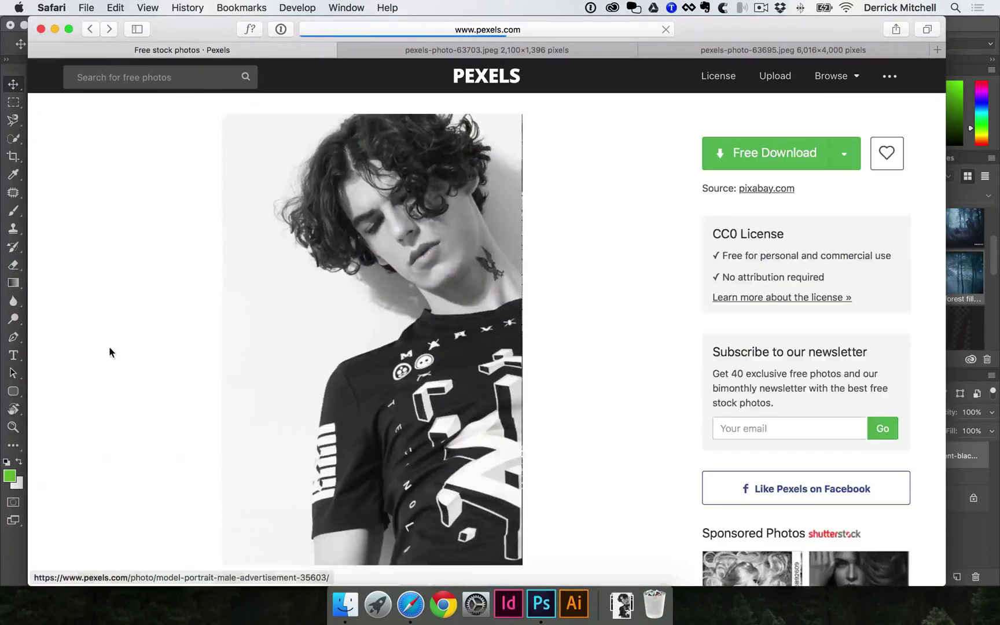
{"action": "left_click", "coordinate": [775, 154]}
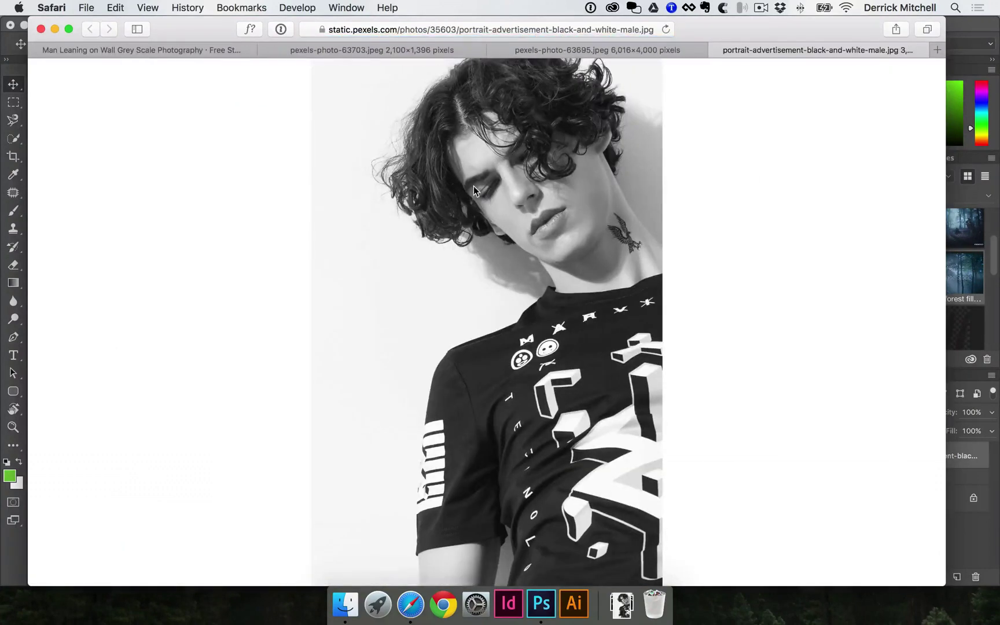
{"action": "right_click", "coordinate": [486, 206]}
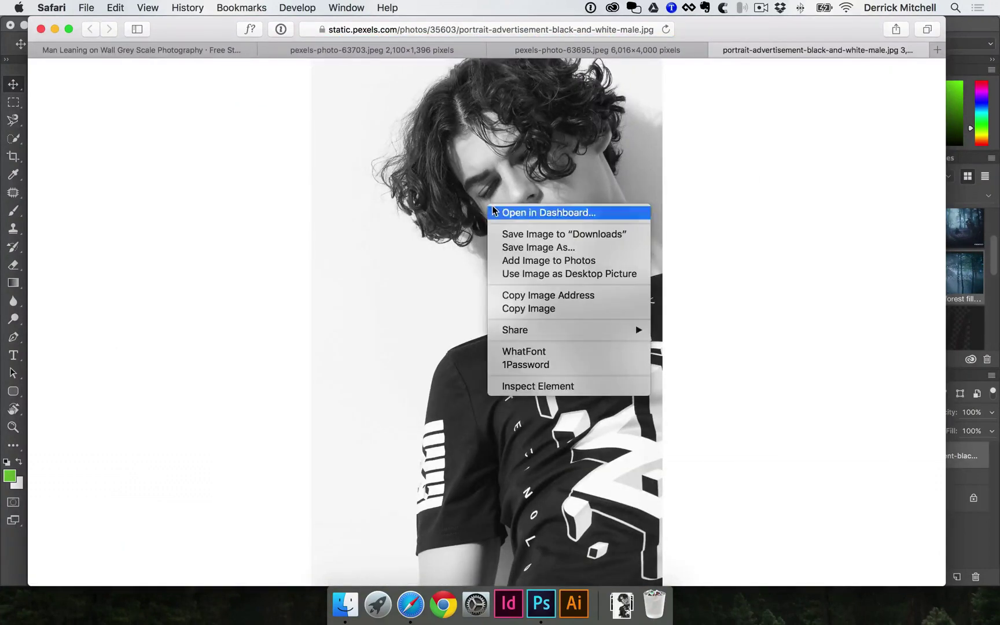
{"action": "left_click", "coordinate": [523, 235]}
{"action": "key", "text": "super+w"}
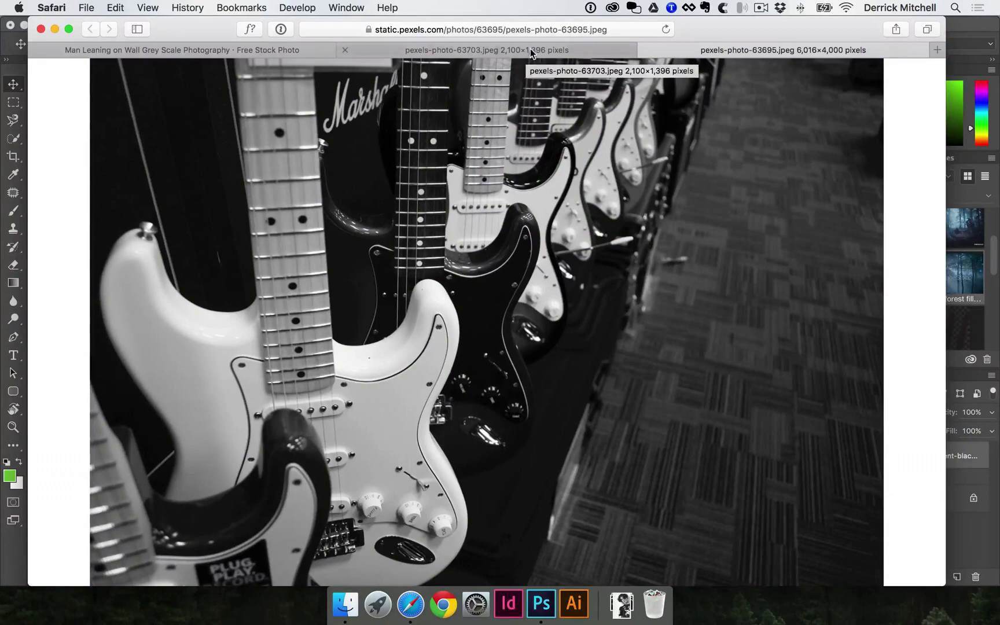
Save the DJ mixer photo to Downloads.
{"action": "left_click", "coordinate": [523, 52]}
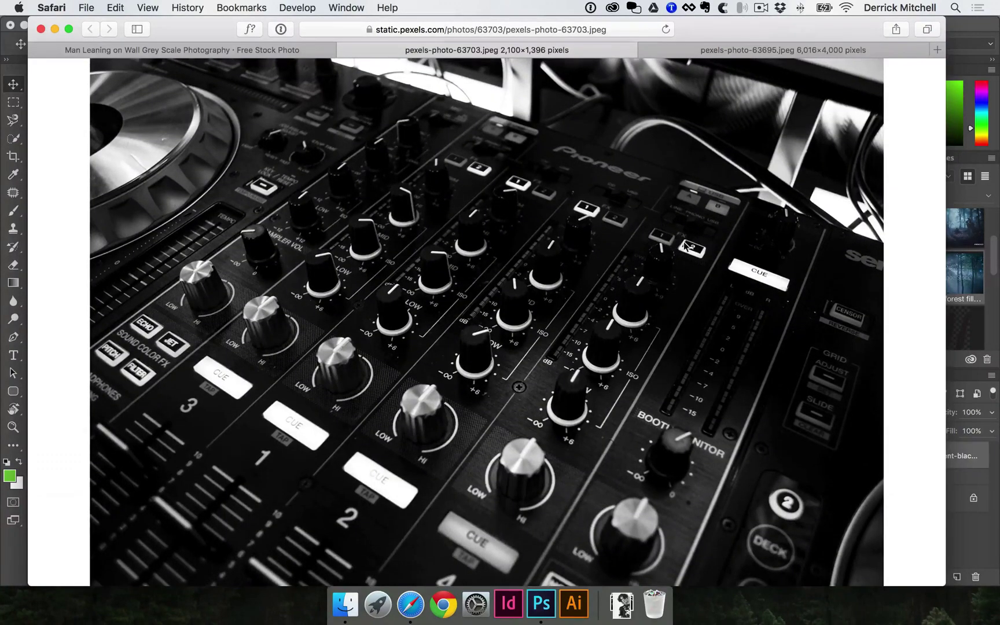
{"action": "left_click", "coordinate": [267, 52]}
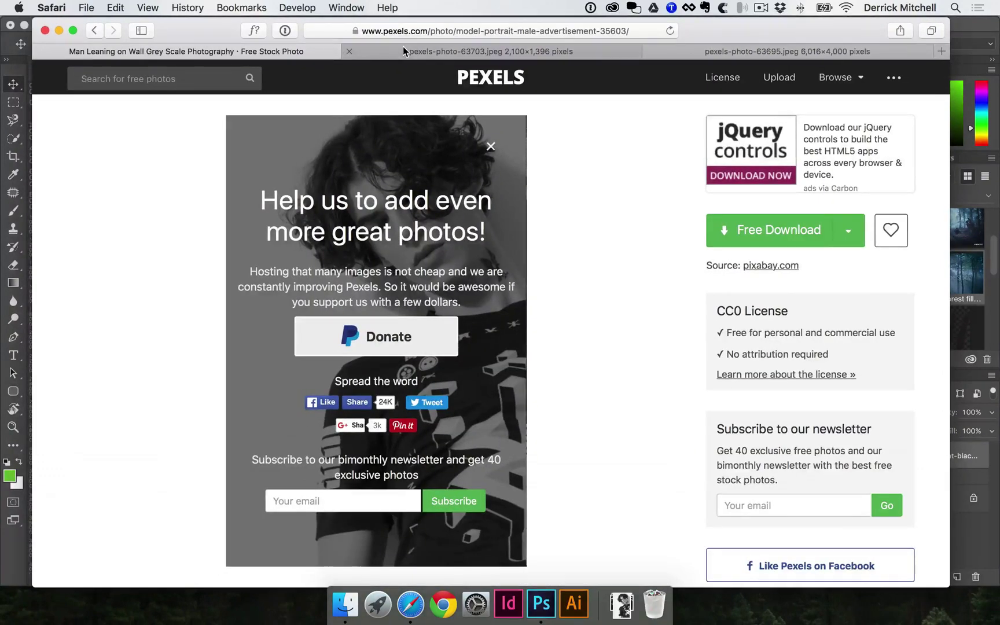
{"action": "left_click", "coordinate": [402, 51]}
{"action": "right_click", "coordinate": [438, 231]}
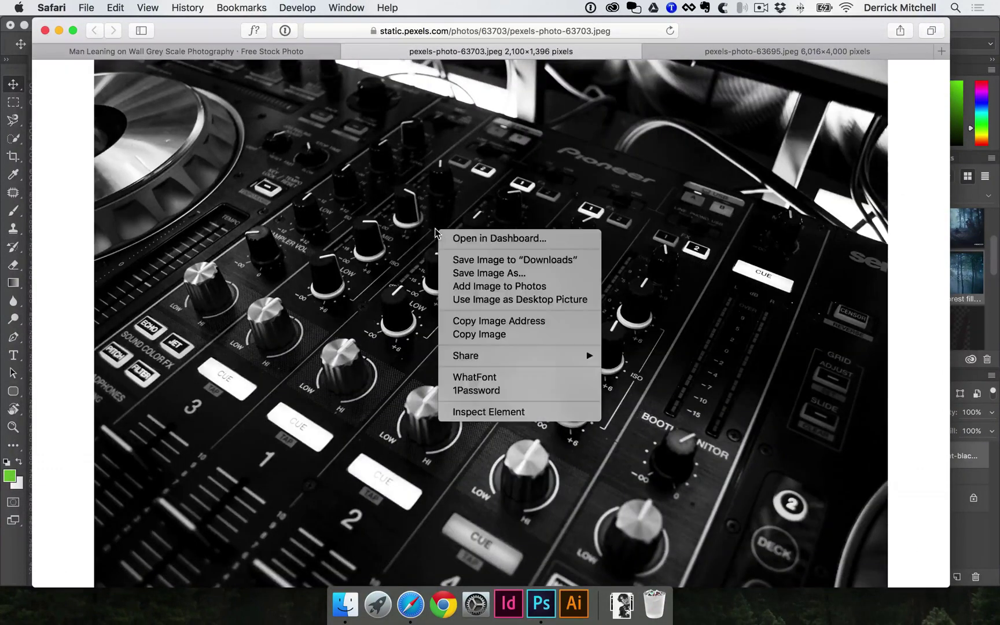
{"action": "left_click", "coordinate": [480, 260]}
Save the guitar photo to Downloads and minimize Safari.
{"action": "left_click", "coordinate": [765, 55]}
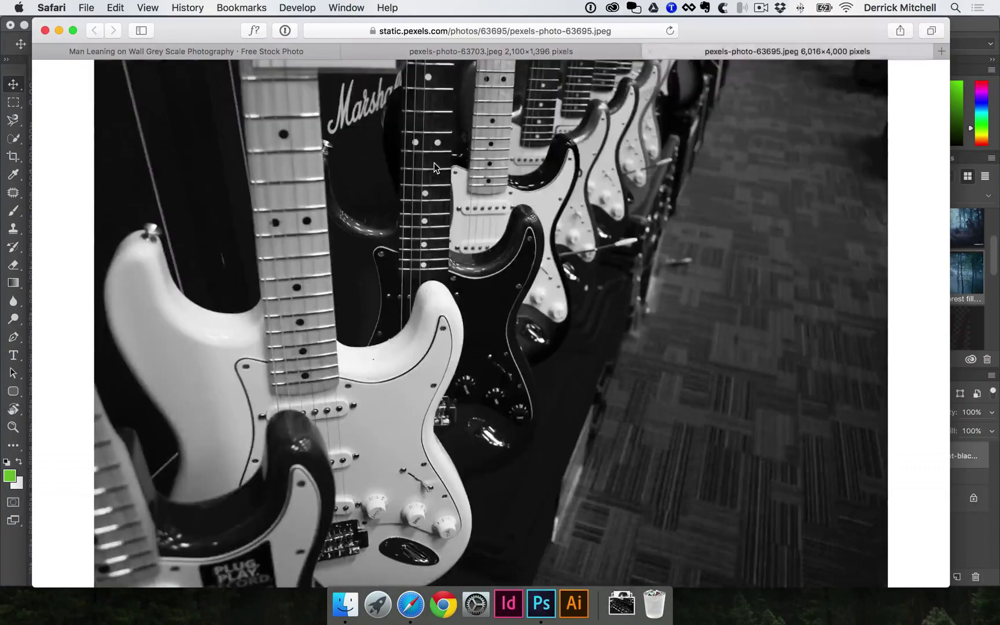
{"action": "right_click", "coordinate": [435, 166]}
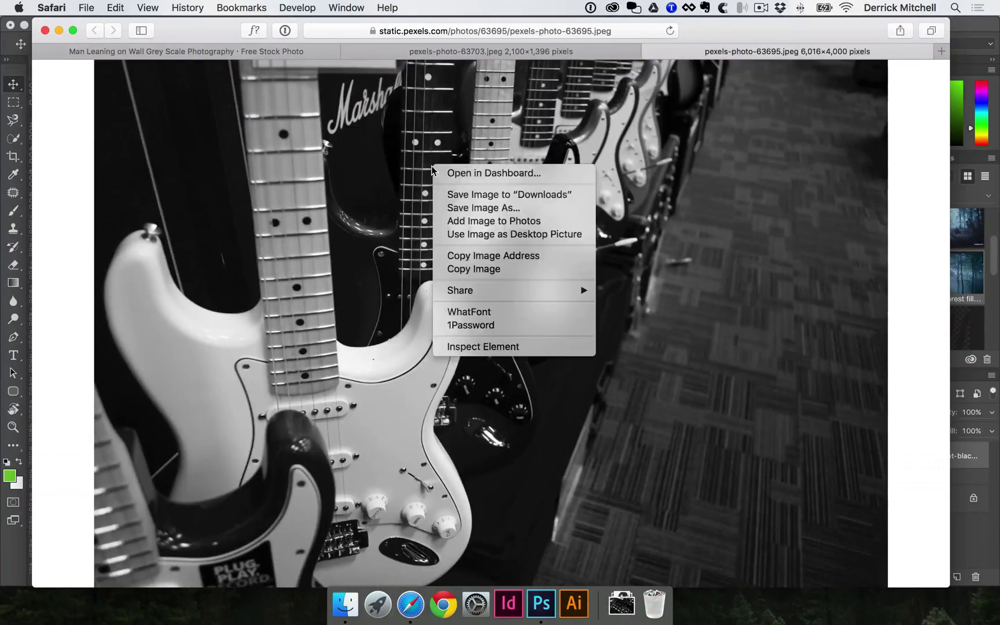
{"action": "left_click", "coordinate": [495, 195]}
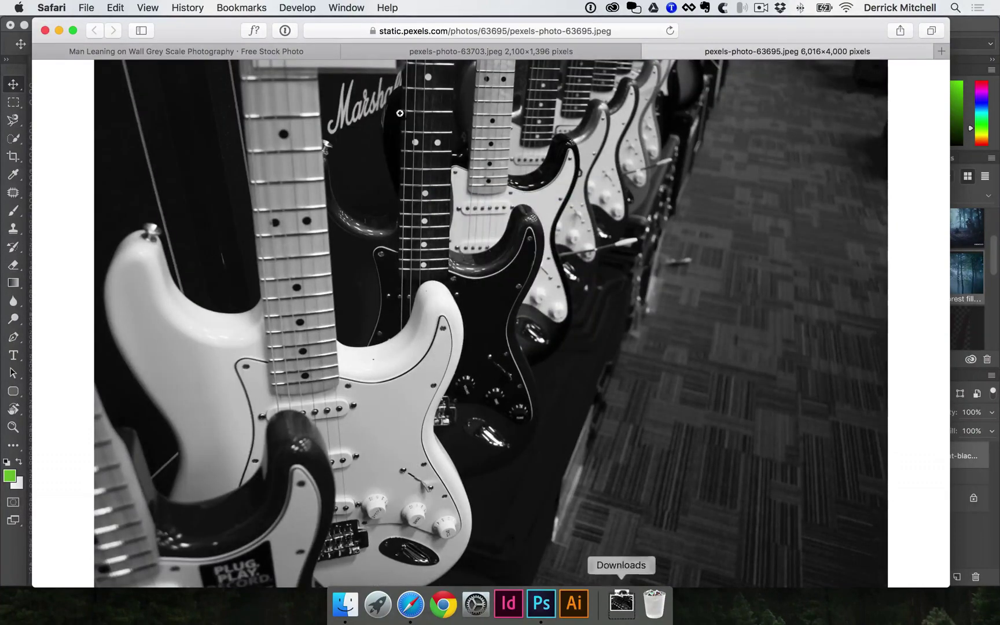
{"action": "left_click", "coordinate": [59, 30]}
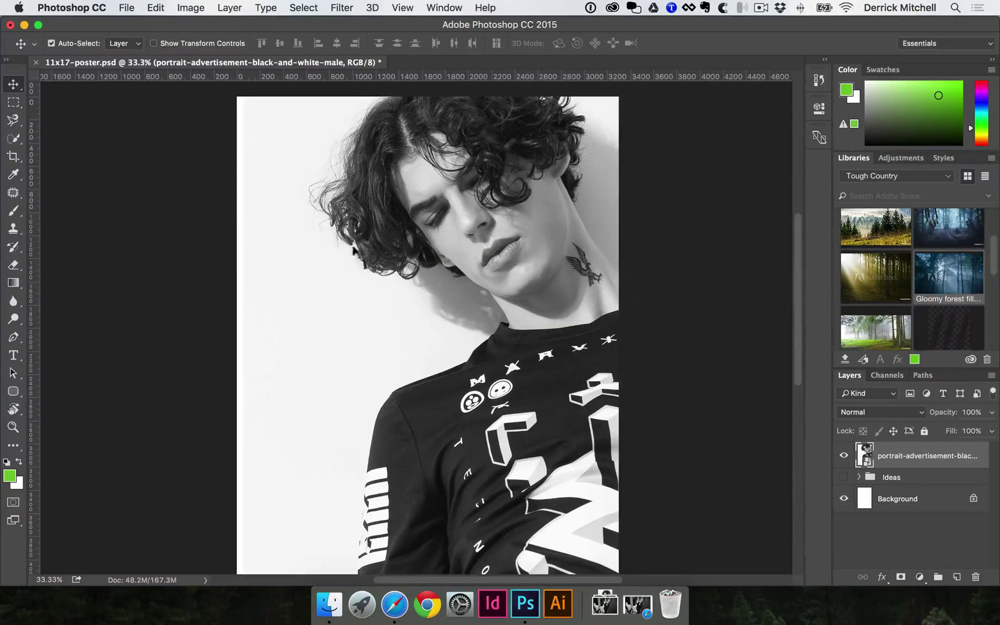
{"action": "scroll", "coordinate": [407, 387], "scroll_direction": "down", "scroll_amount": 5}
{"action": "scroll", "coordinate": [403, 387], "scroll_direction": "down", "scroll_amount": 1}
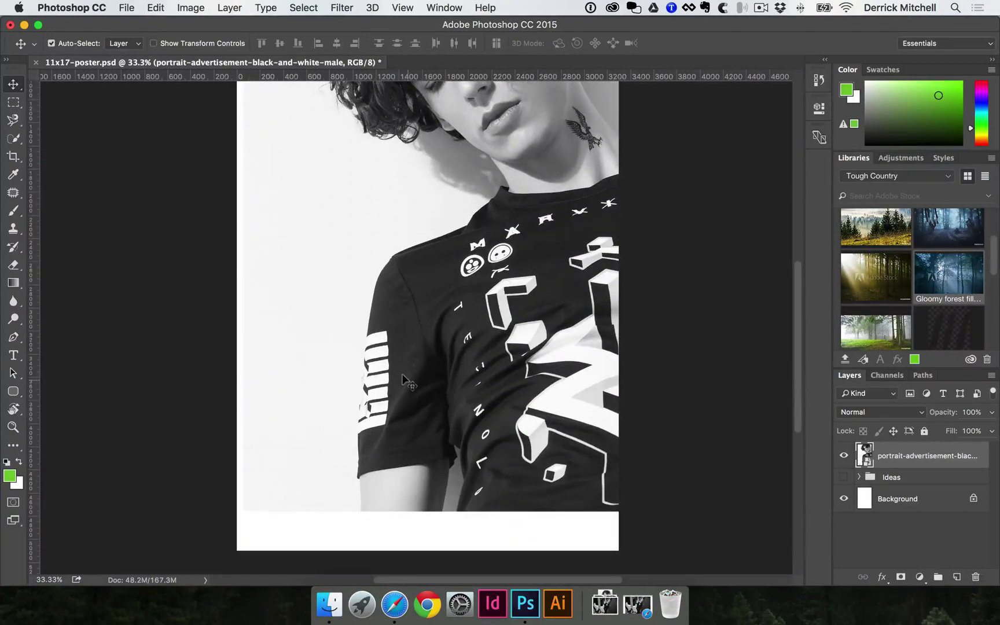